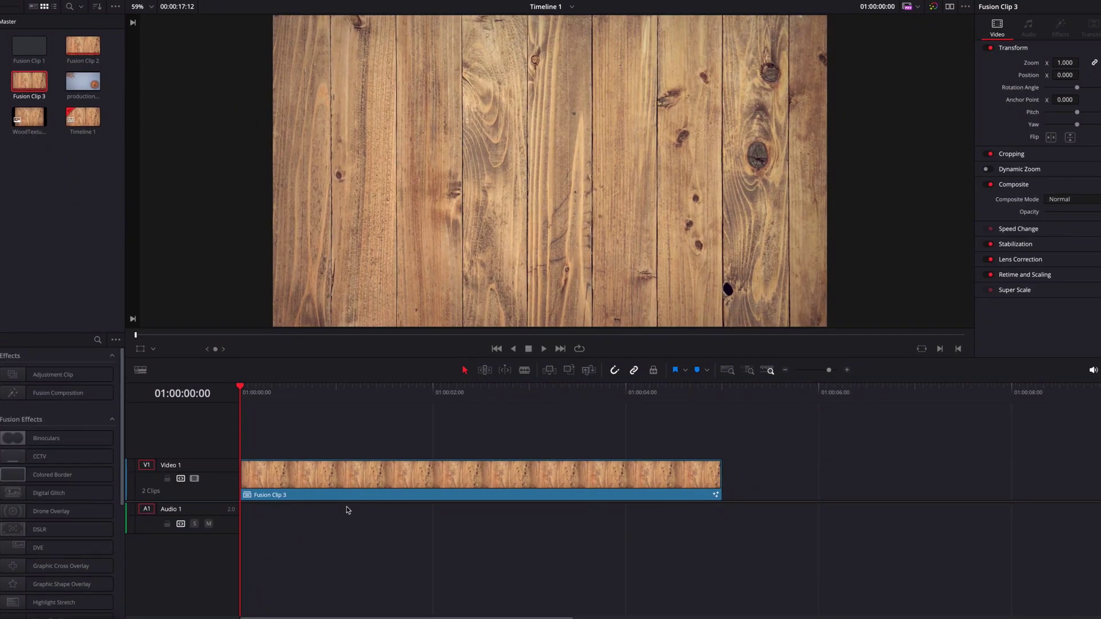
Open Fusion Clip 3 in the Fusion page and add a copy of MediaIn1 plus a merged instance of that copy
left_click(351, 494)
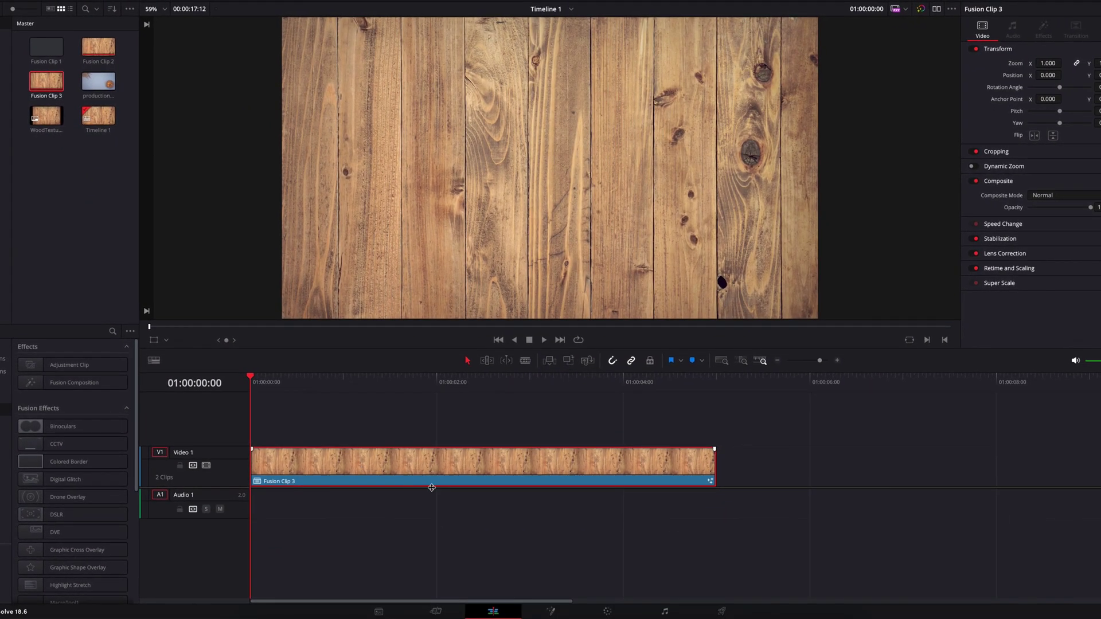
left_click(552, 612)
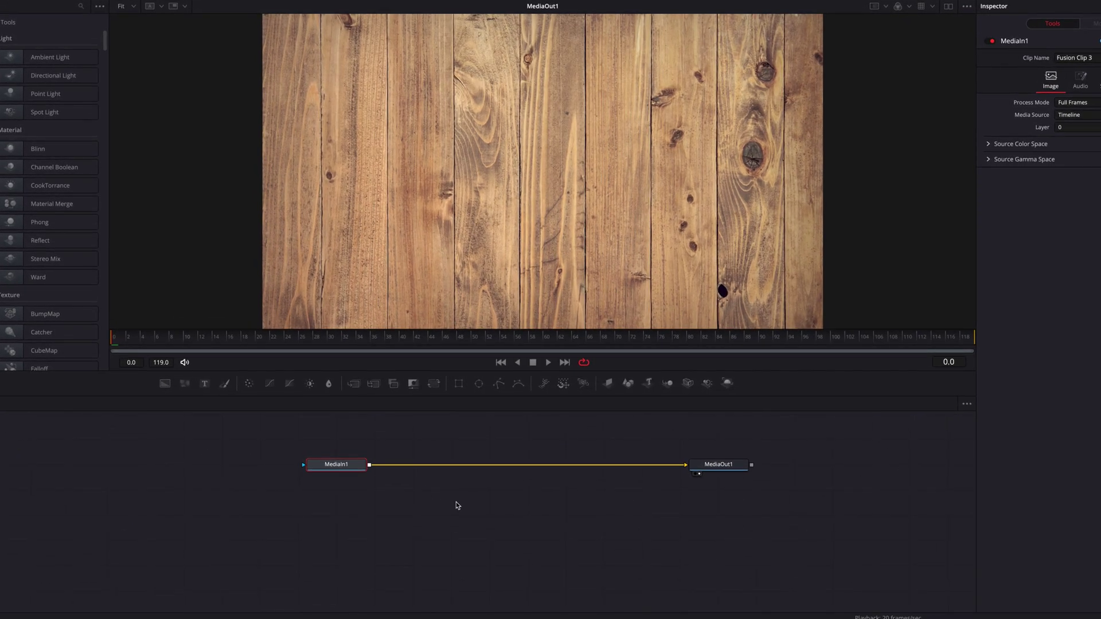
left_click_drag(351, 470, 460, 467)
left_click(384, 497)
key("ctrl+v")
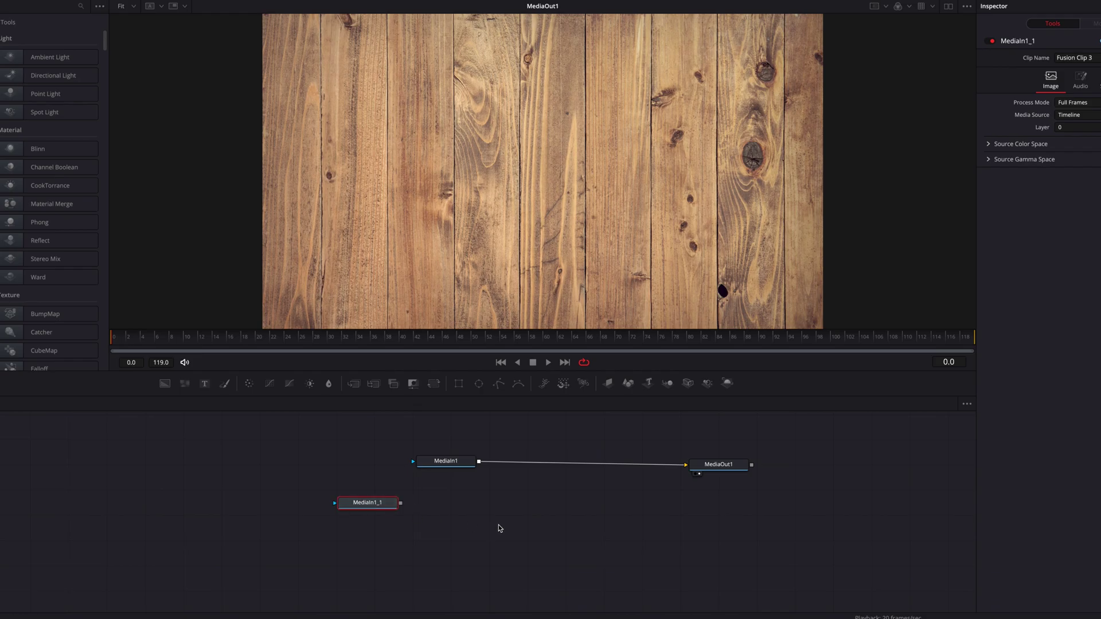
key("ctrl+shift+v")
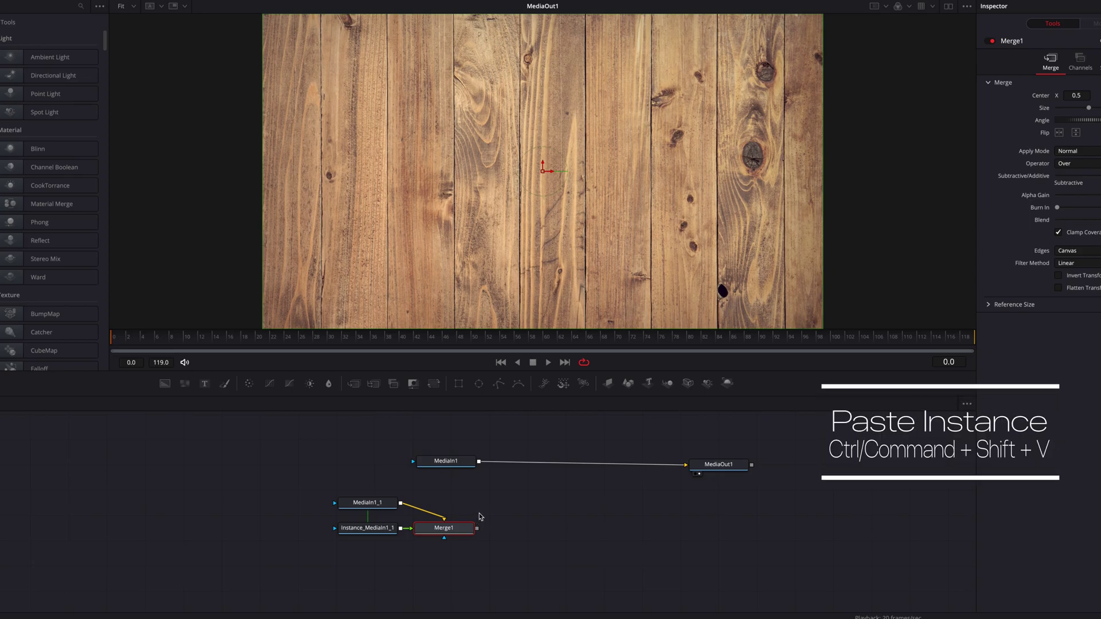
Add a Text node as the mask of MediaIn1_1 and show MediaIn1_1 in the viewer
left_click_drag(204, 384, 346, 507)
left_click(379, 506)
key("2")
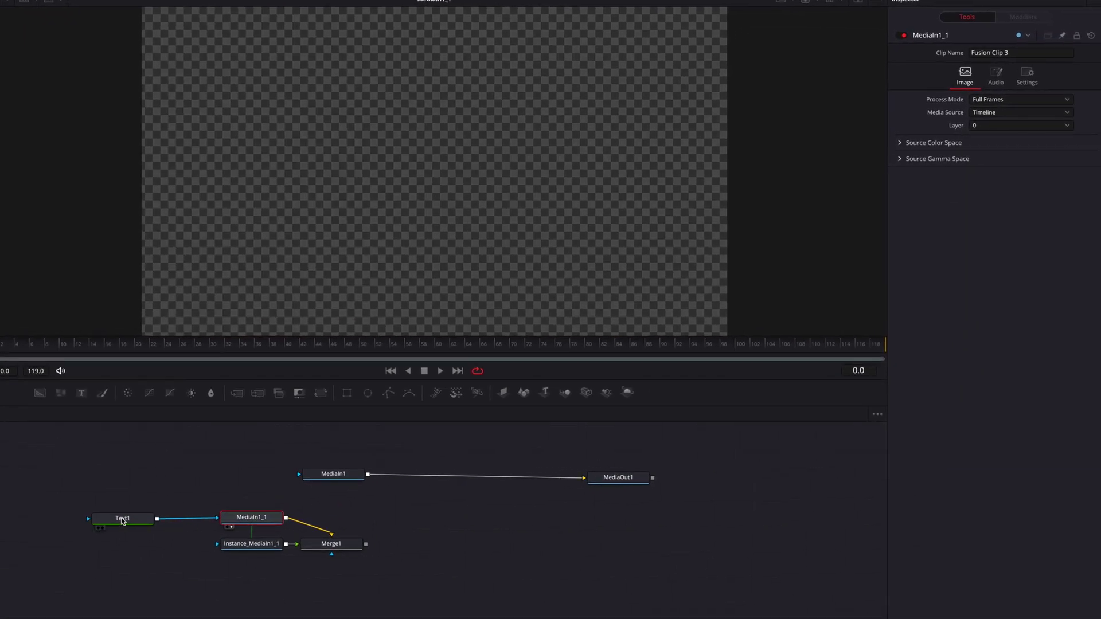
Enter CARVE as the text of Text1 and enlarge it to size 0.4776
left_click(243, 503)
left_click(1055, 151)
type("CARVE")
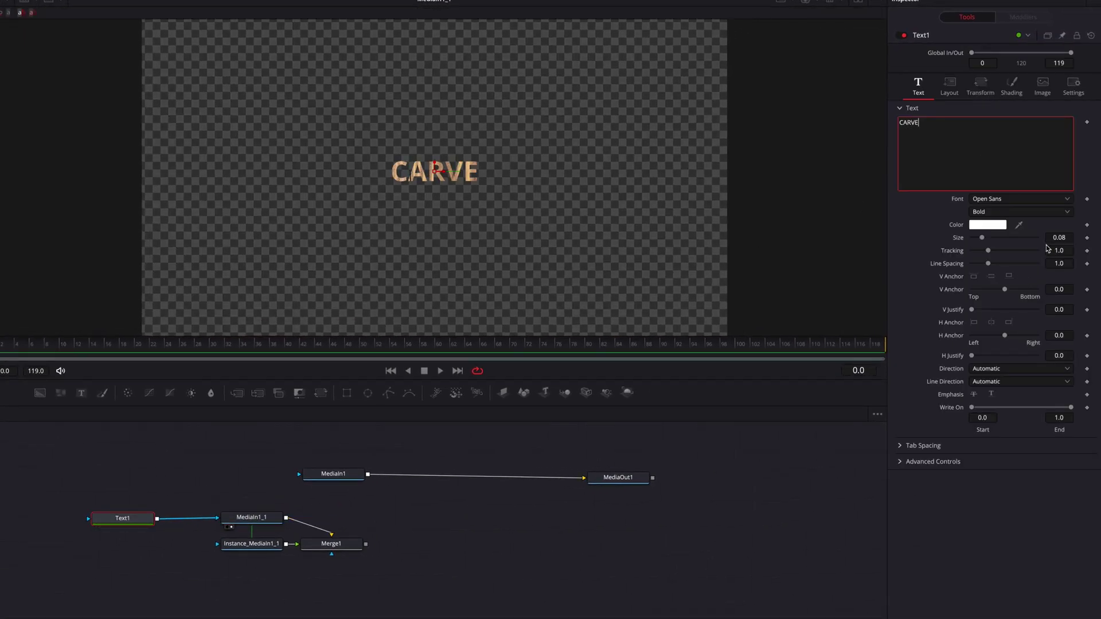
mouse_move(1049, 239)
left_mouse_down()
mouse_move(1069, 252)
mouse_move(1059, 246)
left_mouse_up()
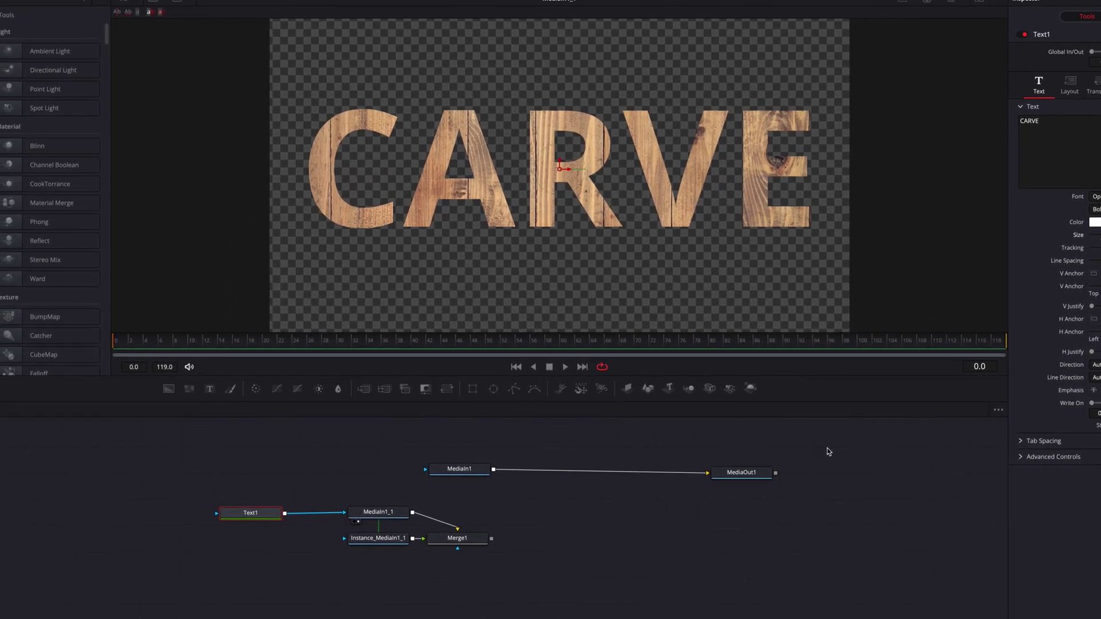
Paste an instance of Text1, connect it as the mask of Instance_MediaIn1_1 and view that node
left_click_drag(265, 512, 265, 509)
left_click(269, 550)
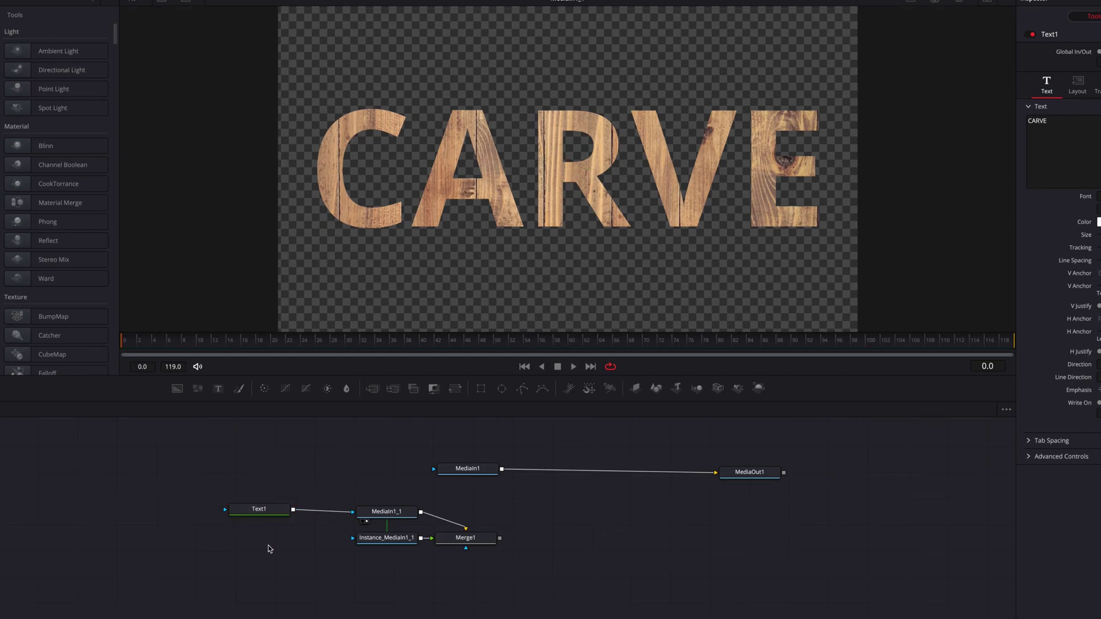
key("ctrl+shift+v")
left_click_drag(286, 543, 412, 540)
left_click(412, 540)
key("2")
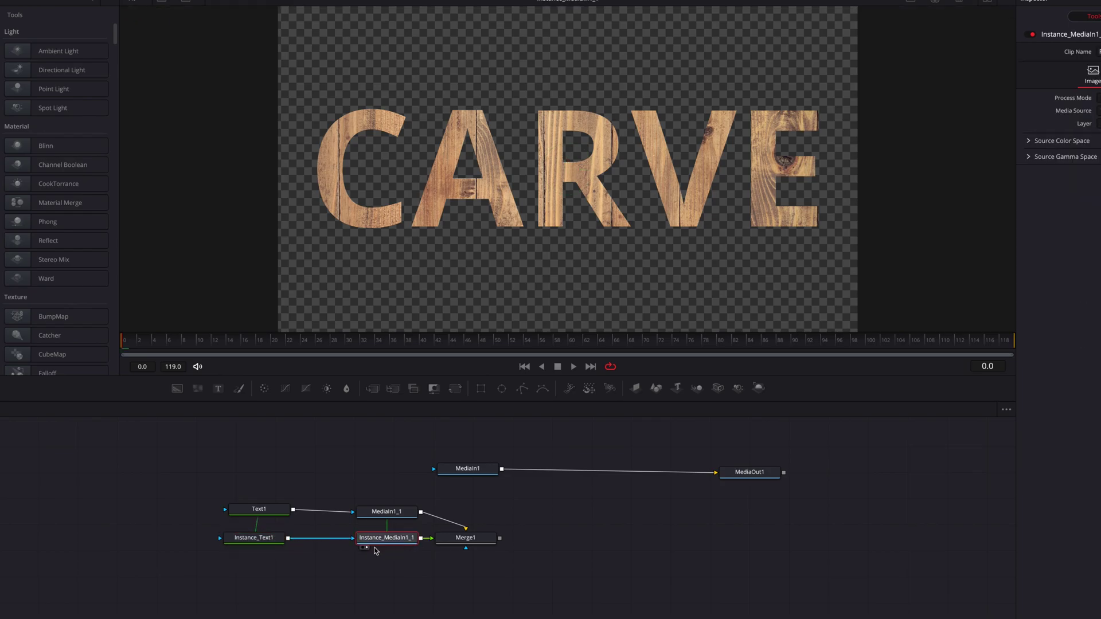
Deinstance the shading appearance of Instance_Text1 and change it to Text Outline
left_click(260, 541)
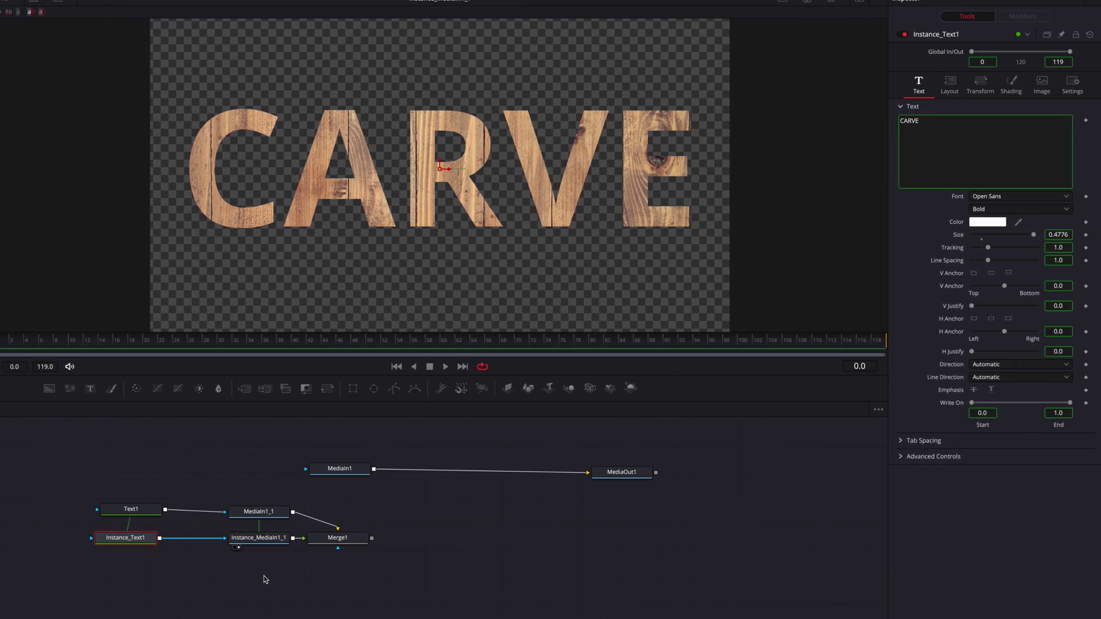
left_click(1013, 85)
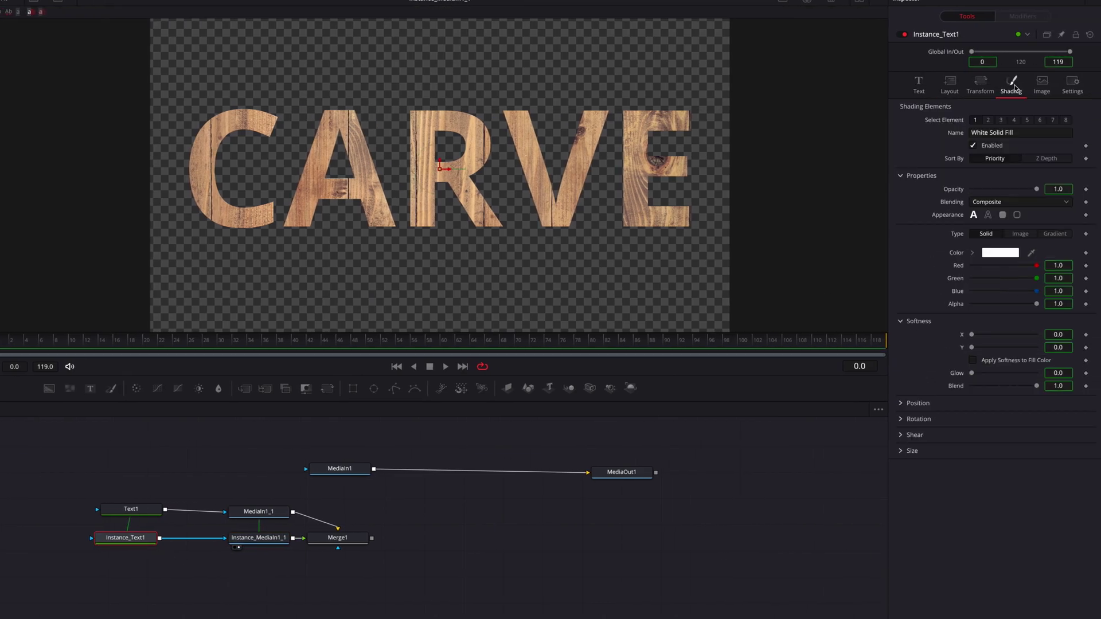
right_click(954, 216)
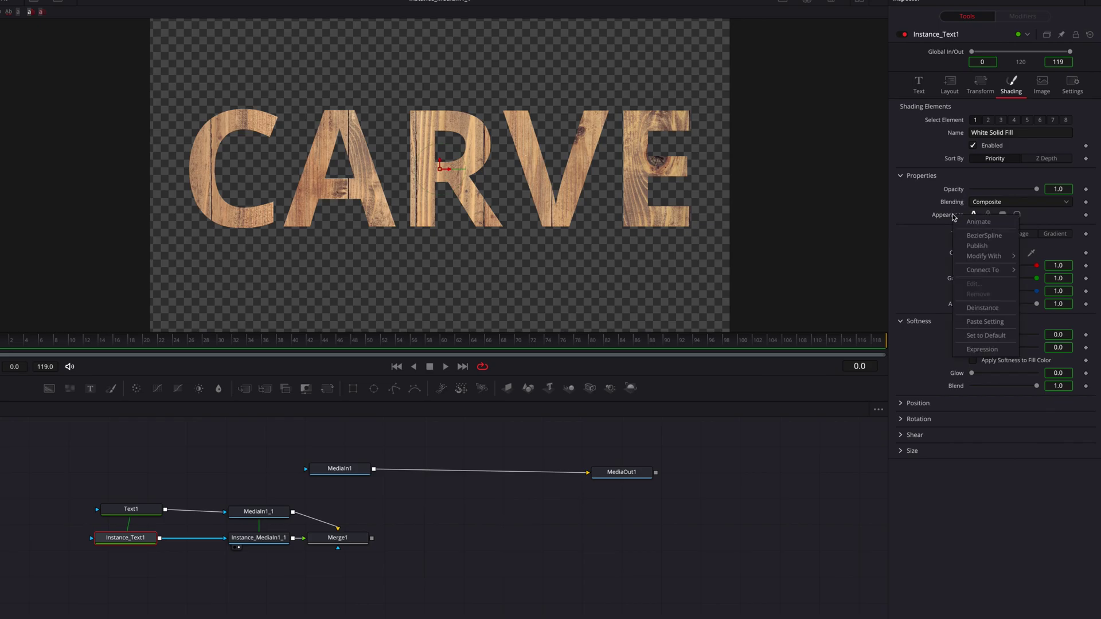
left_click(1016, 310)
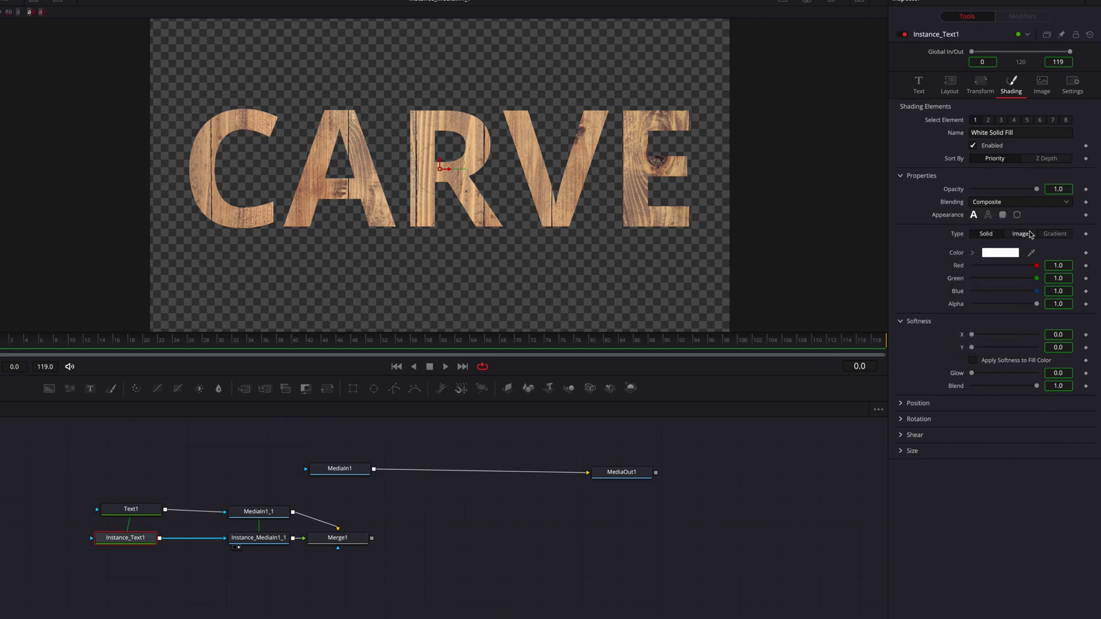
left_click(988, 217)
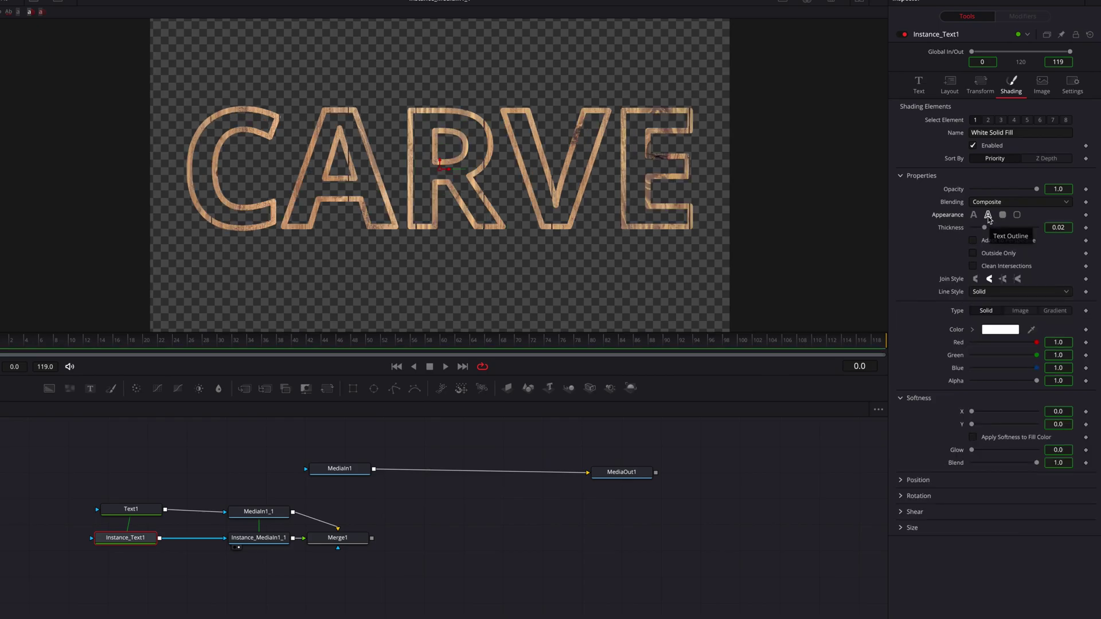
Deinstance the outline thickness of Instance_Text1 and set it to 0.0216
right_click(953, 231)
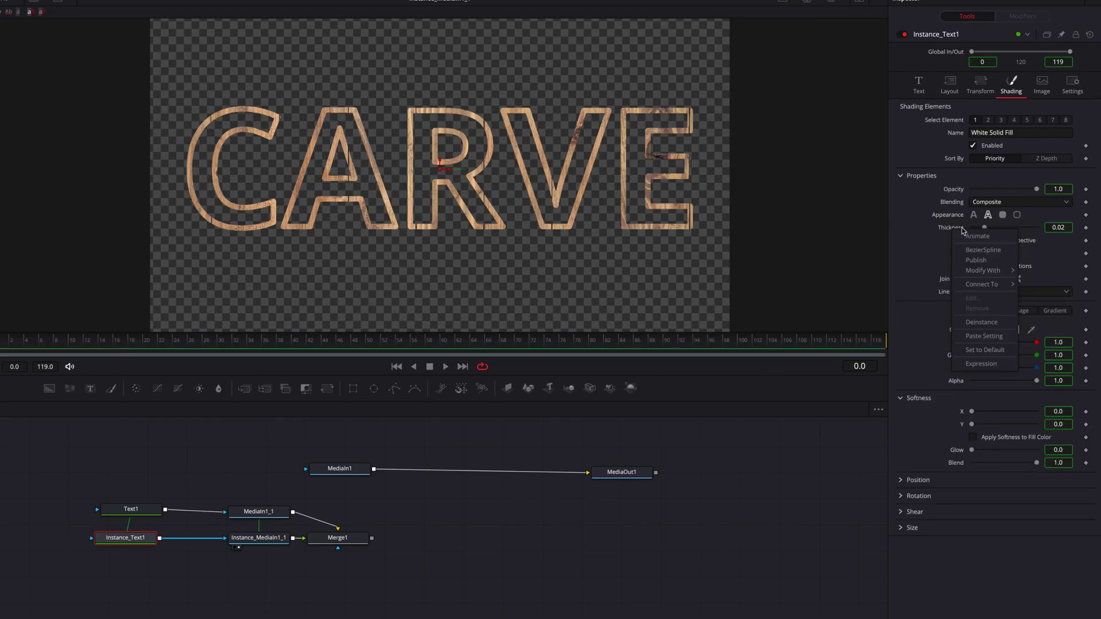
left_click(999, 326)
mouse_move(1064, 228)
left_mouse_down()
mouse_move(1053, 227)
mouse_move(1068, 228)
left_mouse_up()
left_click_drag(986, 228, 985, 227)
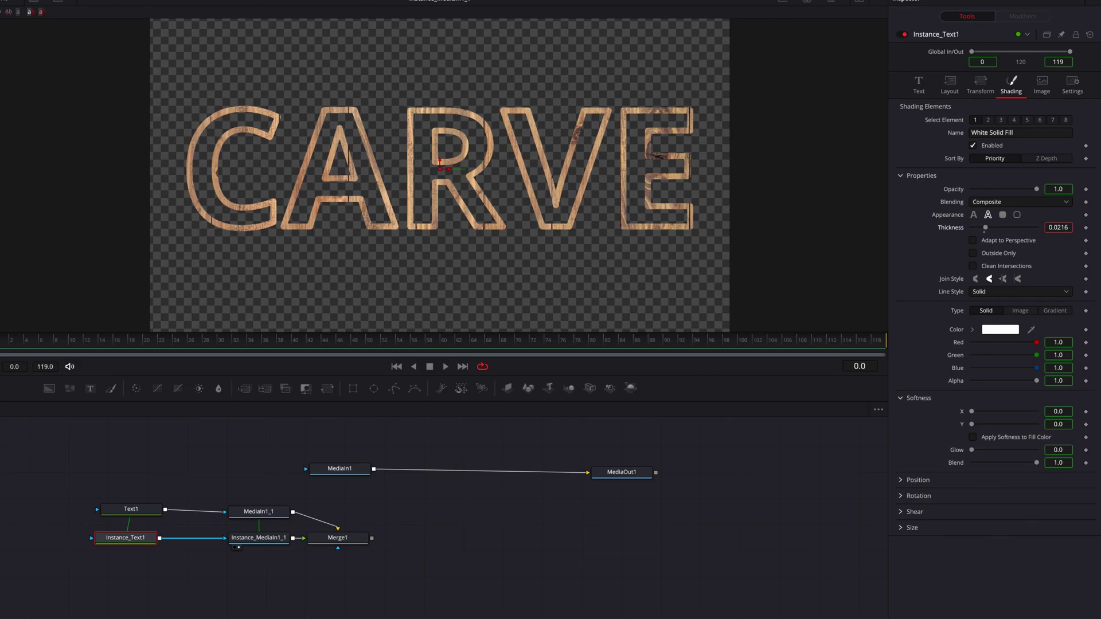
View the Merge1 output and spread the nodes to make room between Instance_MediaIn1_1 and Merge1
left_click_drag(357, 541, 379, 541)
key("2")
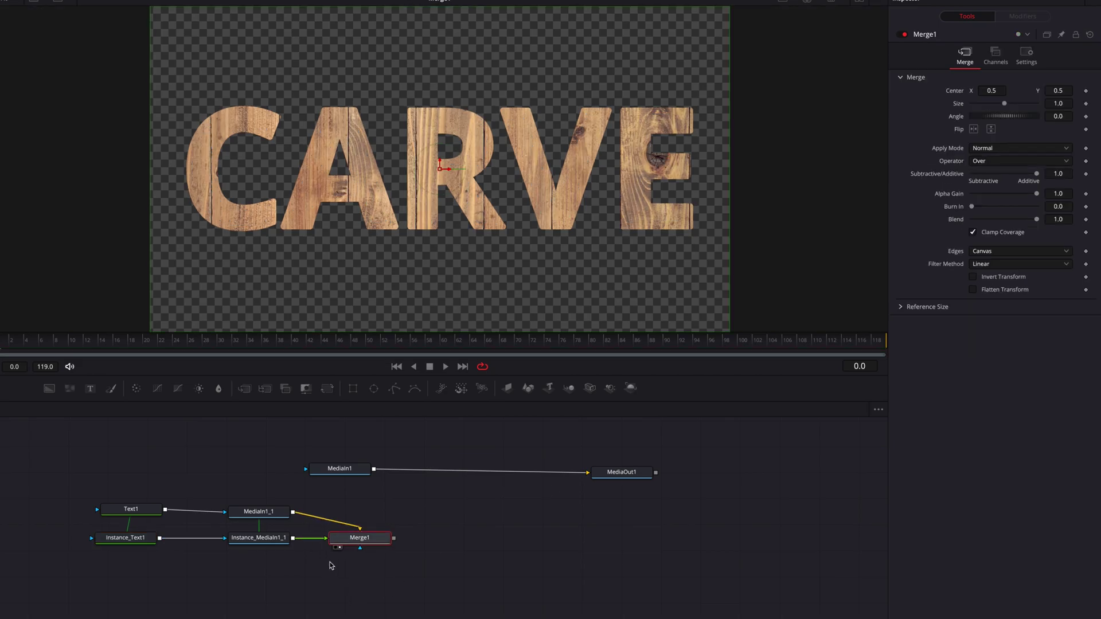
left_click_drag(309, 570, 241, 505)
left_click_drag(275, 540, 253, 539)
left_click_drag(446, 539, 424, 540)
left_click_drag(563, 540, 599, 539)
Insert the Resolve FX Stylize Emboss effect between Instance_MediaIn1_1 and Merge1
left_click(3, 12)
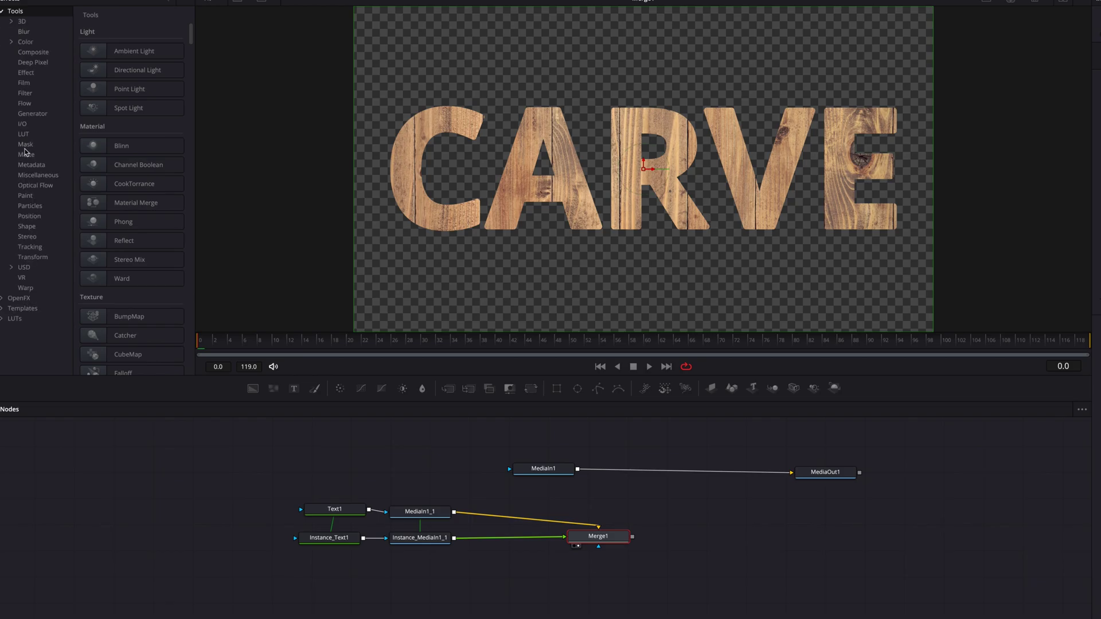
left_click(1, 300)
scroll(48, 324, "down", 3)
left_click(47, 299)
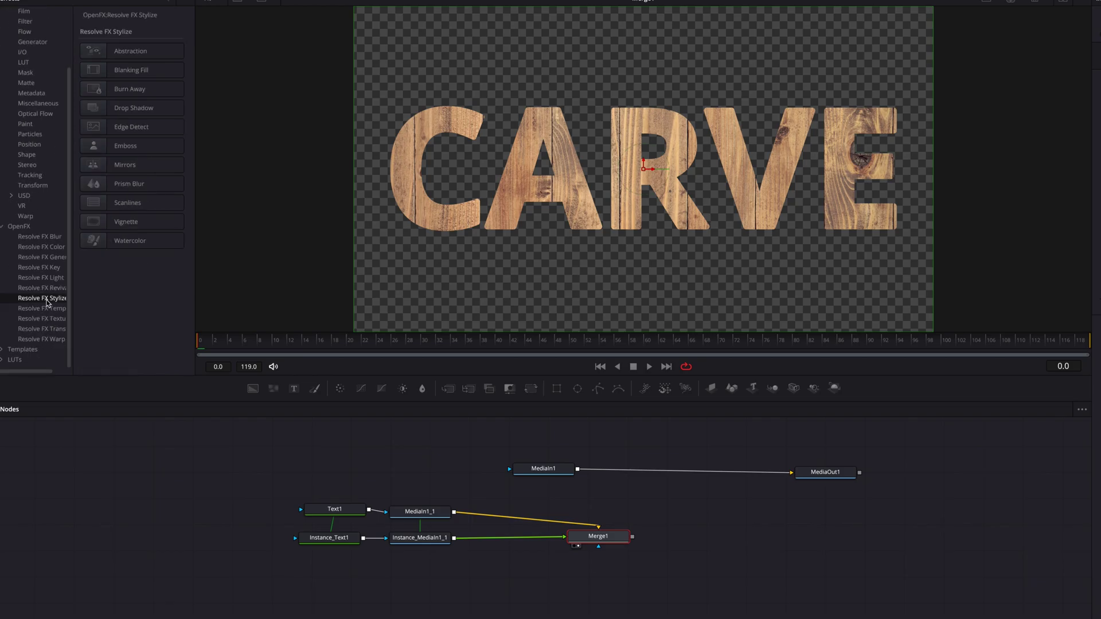
left_click_drag(143, 146, 508, 541)
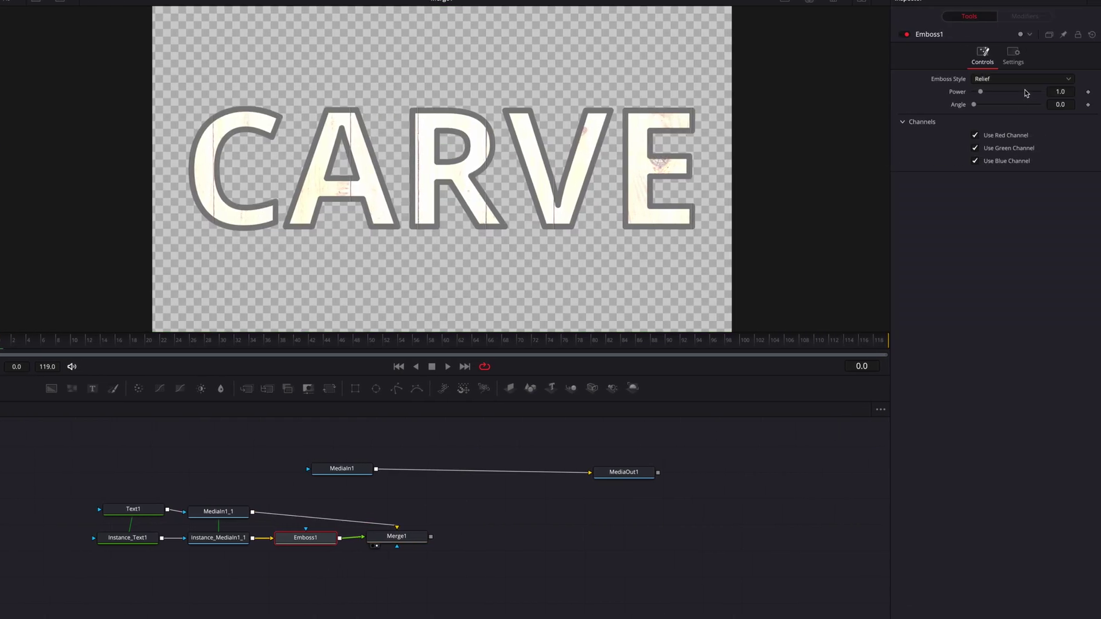
Set the emboss style to Emboss Over with power 6.77 and angle 243.8
left_click(1027, 83)
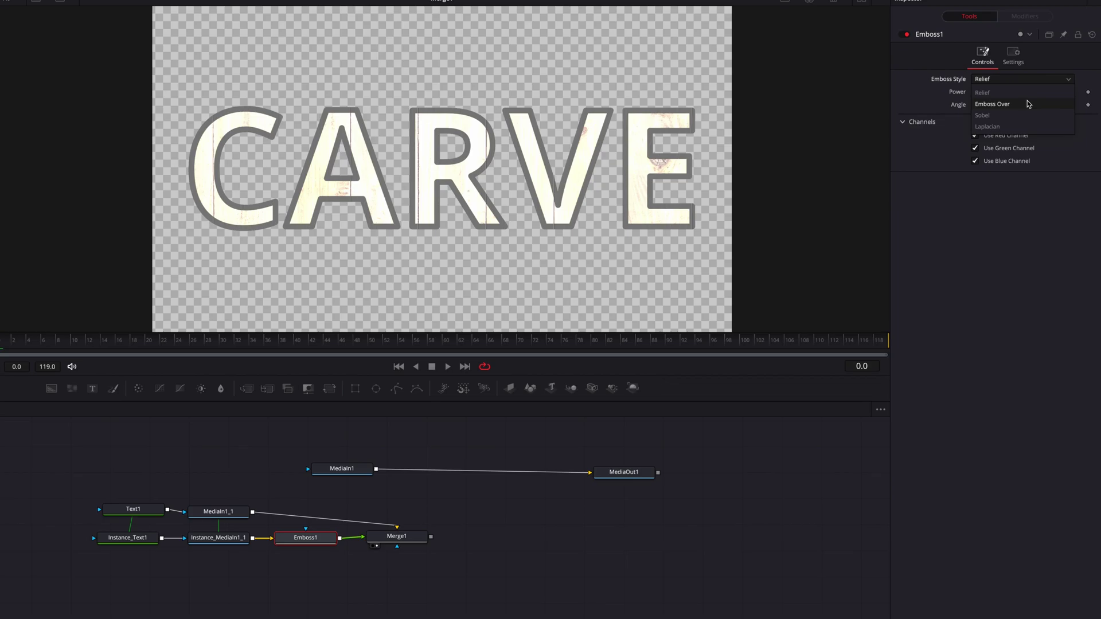
left_click(1028, 103)
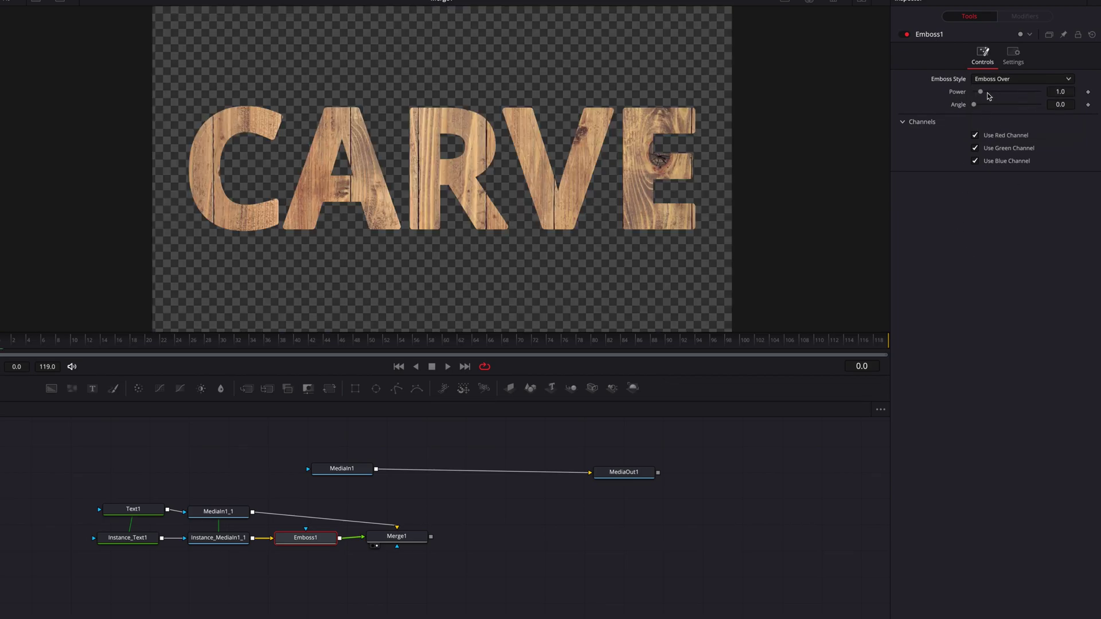
left_click_drag(981, 92, 1019, 97)
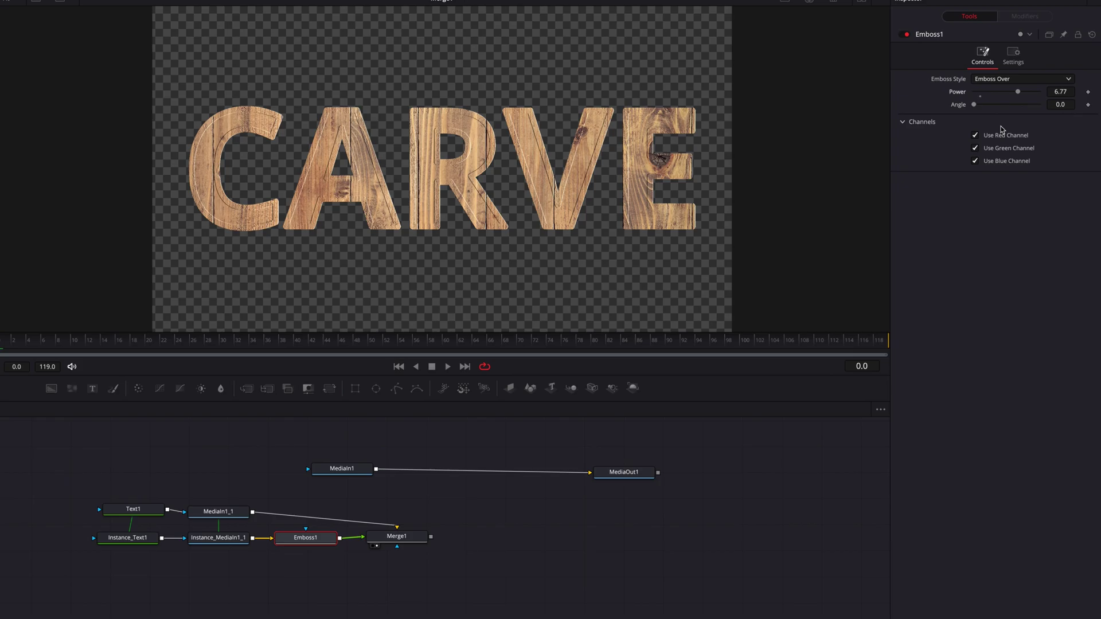
left_click_drag(973, 106, 1017, 105)
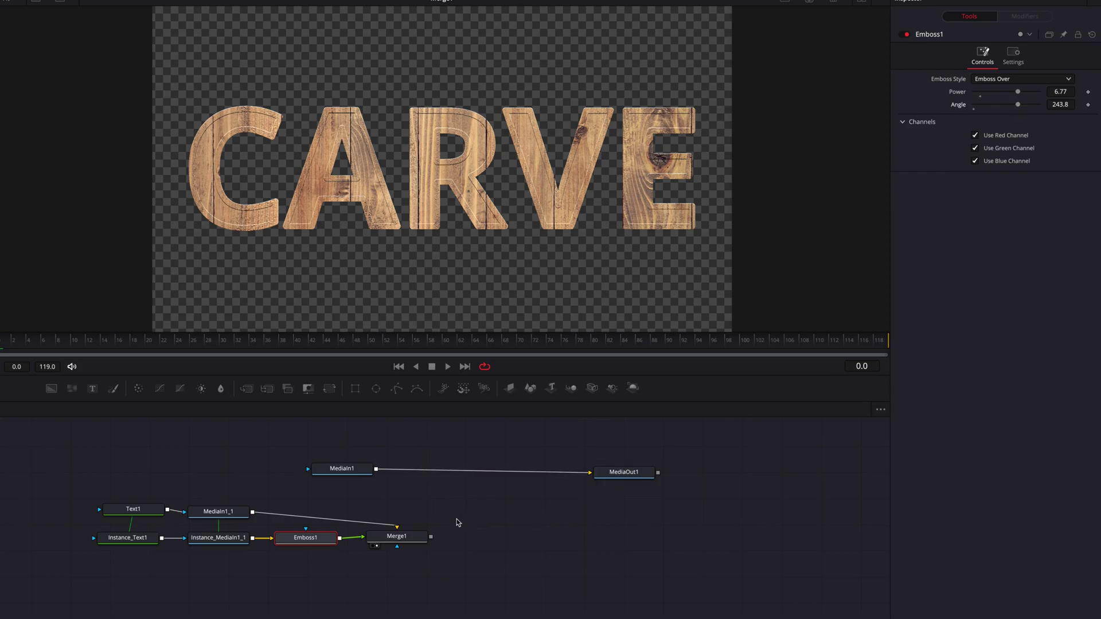
Connect the Merge1 output as the mask of MediaIn1 and line up MediaIn1 and MediaOut1
left_click_drag(359, 474, 484, 474)
left_click_drag(430, 537, 433, 471)
left_click_drag(628, 476, 638, 474)
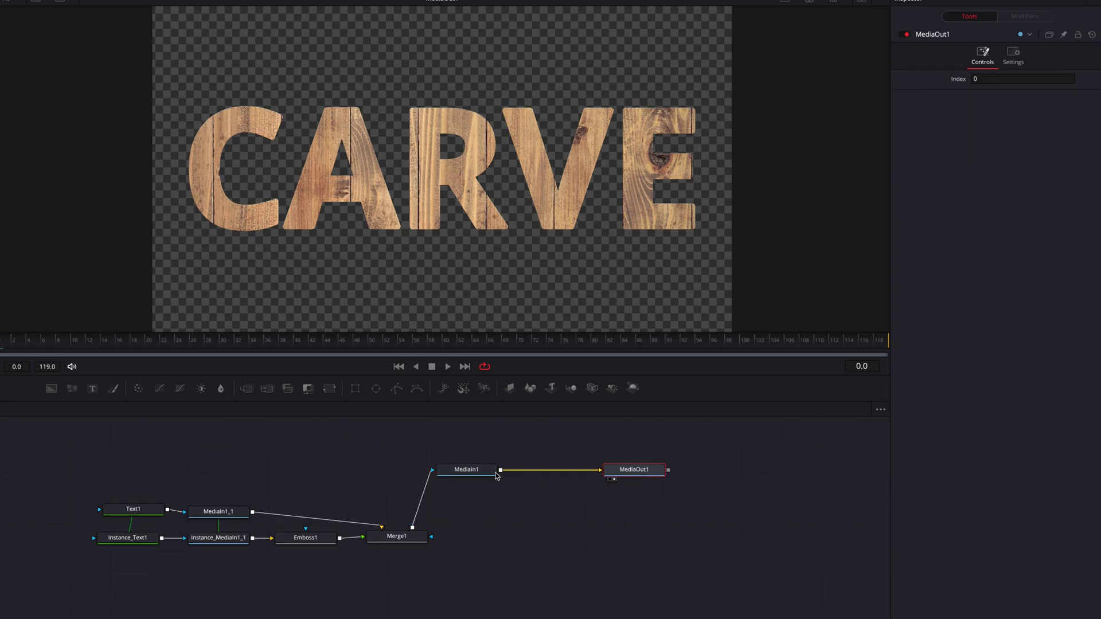
Invert the mask applied to MediaIn1 so the letters are cut out of the wood
left_click(477, 472)
left_click(1030, 78)
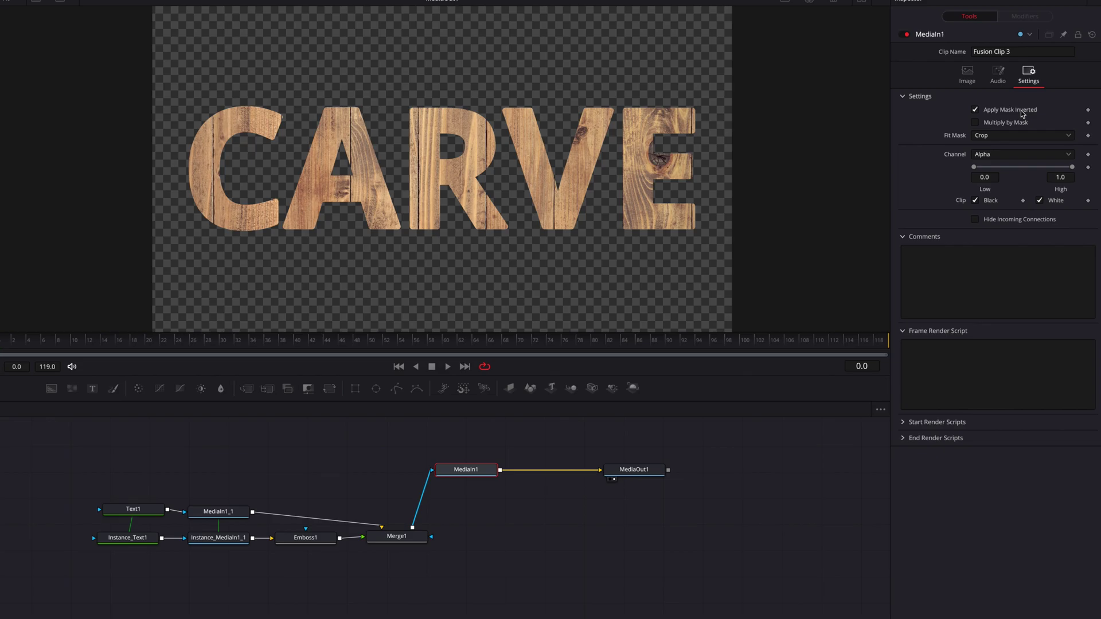
left_click(1022, 112)
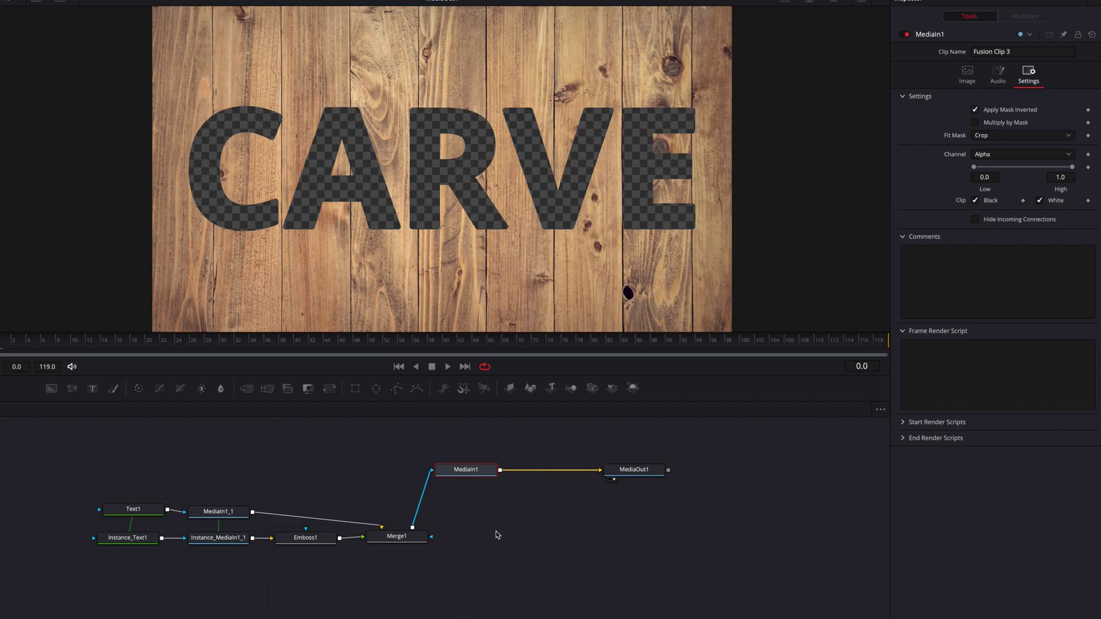
Merge the cut-out MediaIn1 over the Merge1 output and arrange the nodes around the new merge
left_click_drag(500, 471, 460, 535)
left_click_drag(501, 472, 430, 537)
left_click_drag(466, 470, 529, 447)
left_click(546, 536)
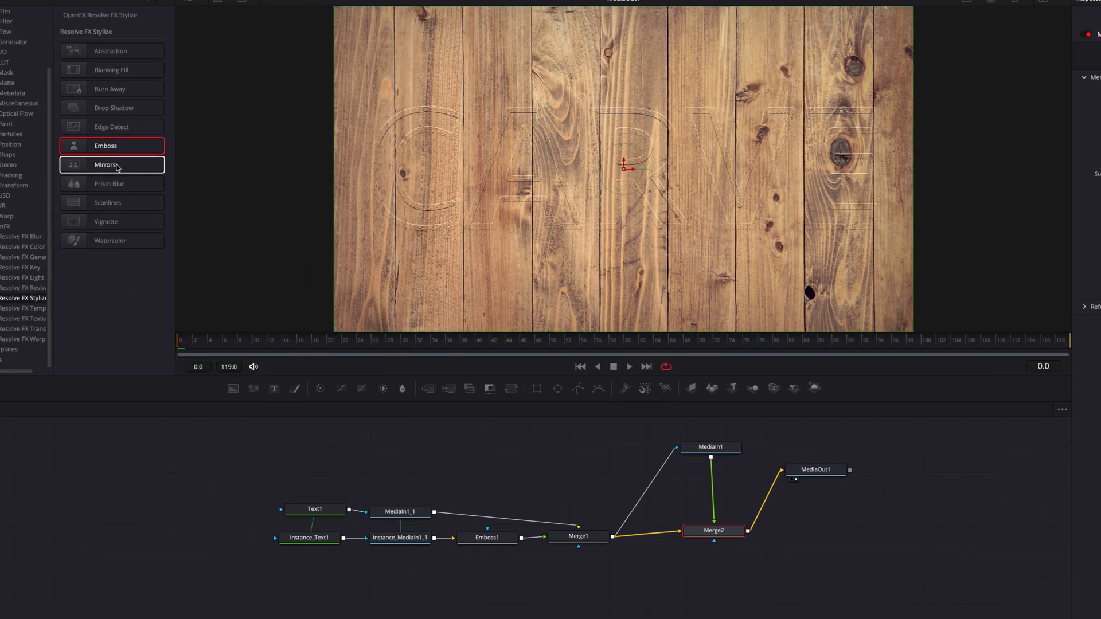
Insert a Drop Shadow between MediaIn1 and Merge2 with shadow strength 1.0 and drop distance 0.0112
left_click_drag(123, 109, 714, 476)
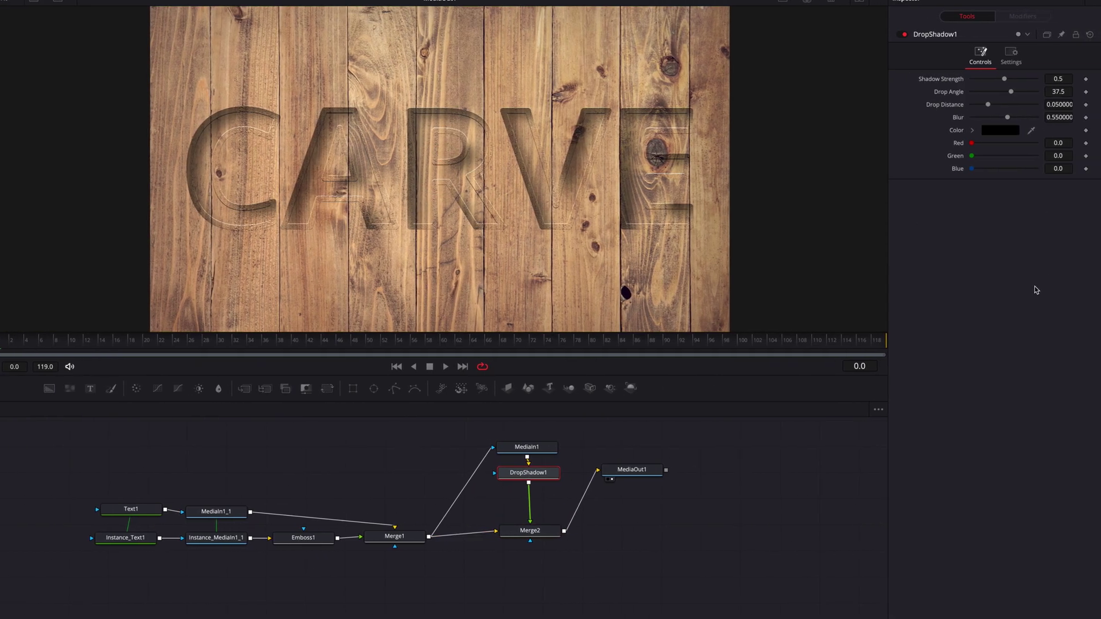
left_click_drag(1005, 78, 1039, 79)
left_click(1068, 104)
type("0.0145")
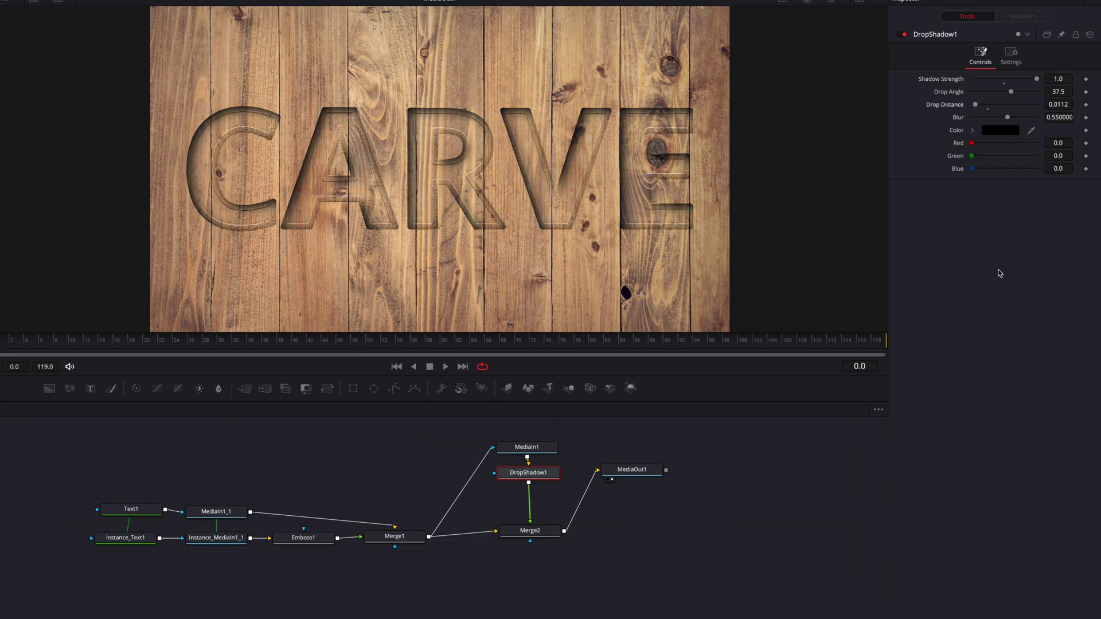
Set the drop shadow's blur to 0.339 and its drop angle to 56.5
left_click(1059, 117)
type("0.447")
key("Return")
left_click_drag(1059, 117, 1027, 117)
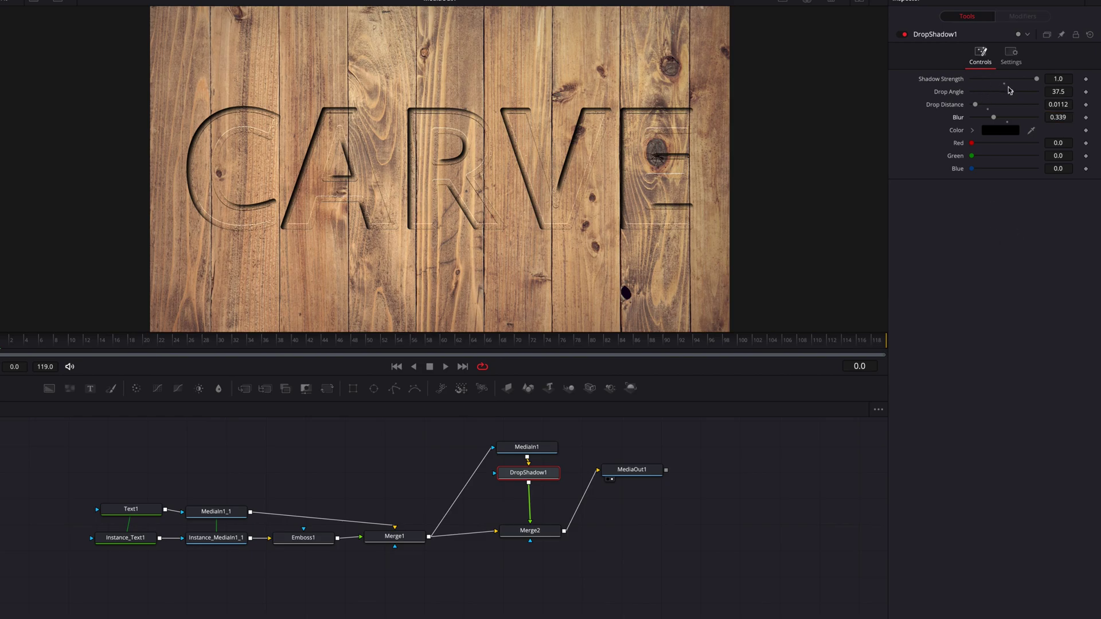
left_click_drag(1013, 94, 1016, 92)
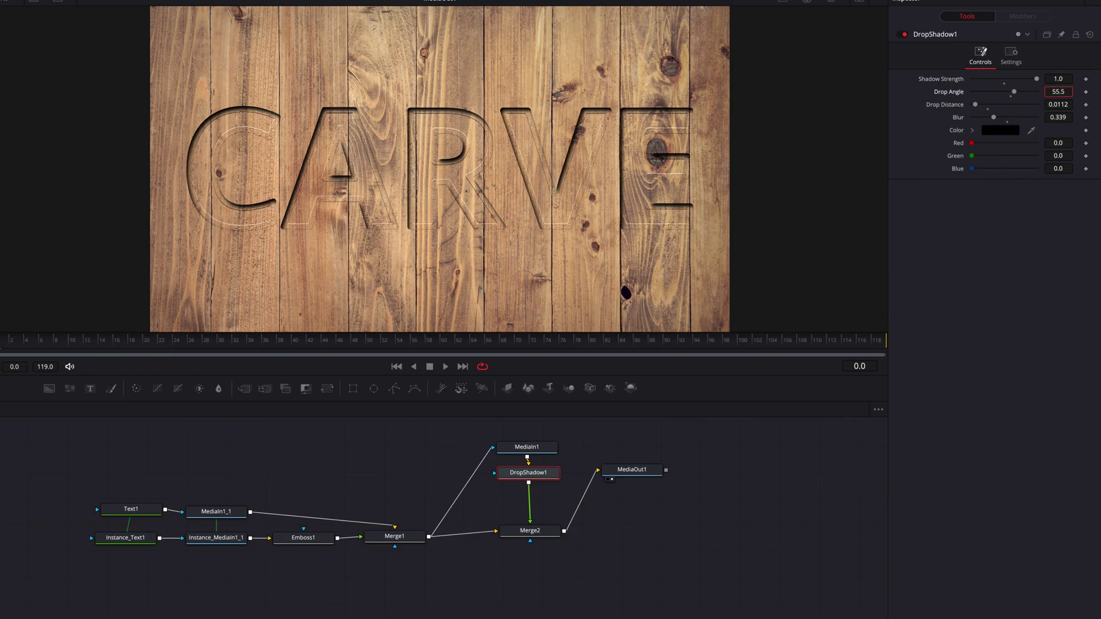
key("Return")
Duplicate DropShadow1 with its settings and place the copy between it and Merge2
left_click_drag(546, 477, 546, 478)
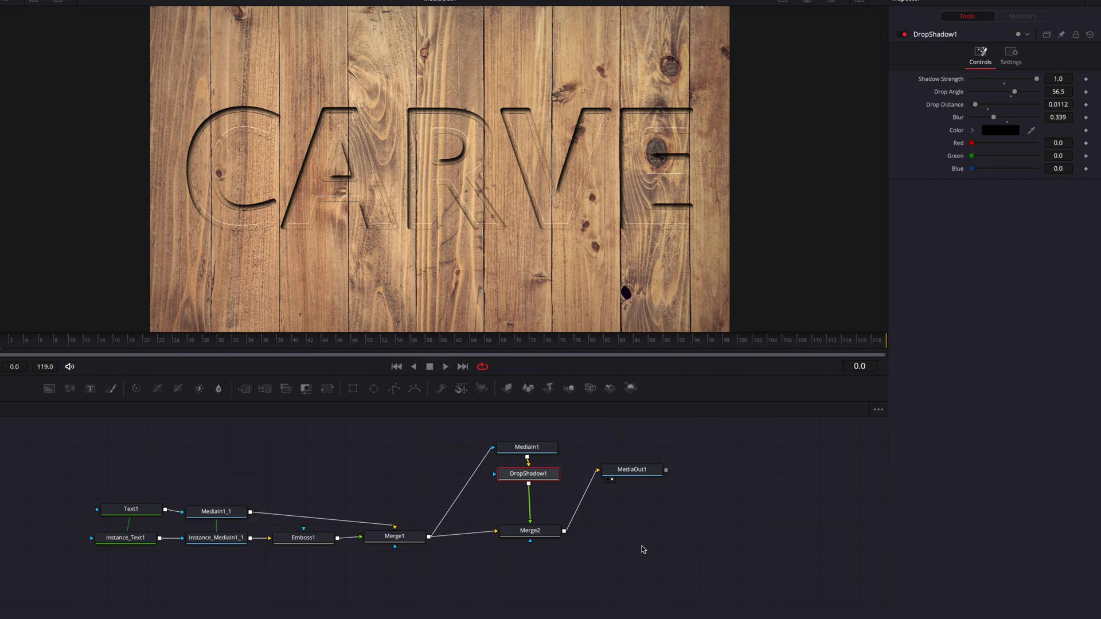
key("ctrl+v")
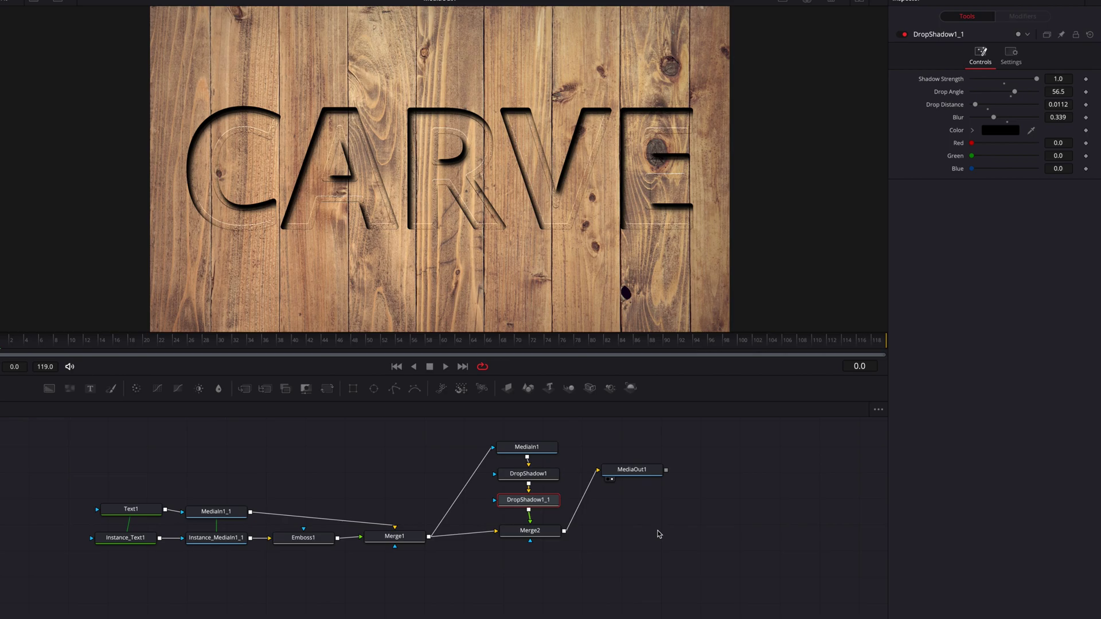
Shift the text, wood copy and Emboss1 nodes away from Merge1 and set Instance_Text1's outline thickness to 0.0143
left_click_drag(122, 468, 237, 545)
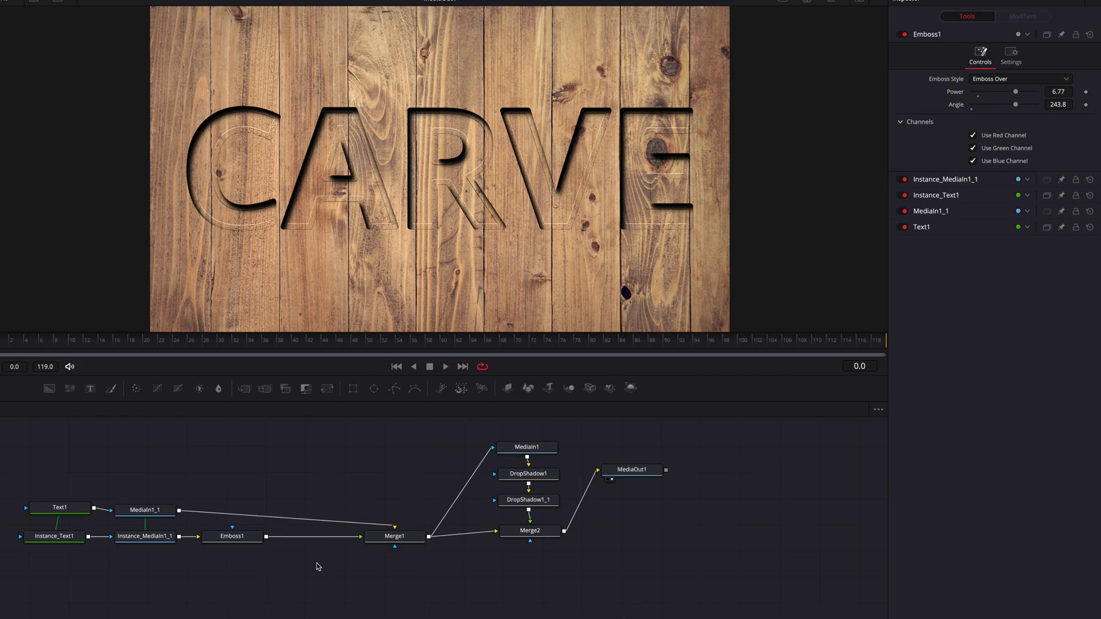
left_click(60, 540)
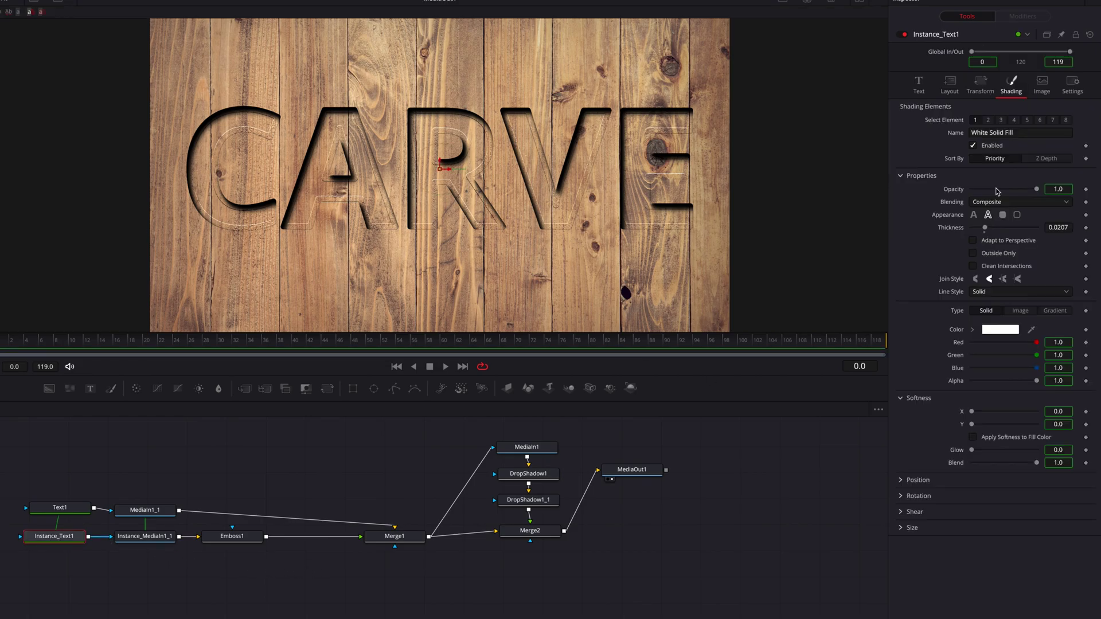
left_click_drag(1067, 227, 1053, 227)
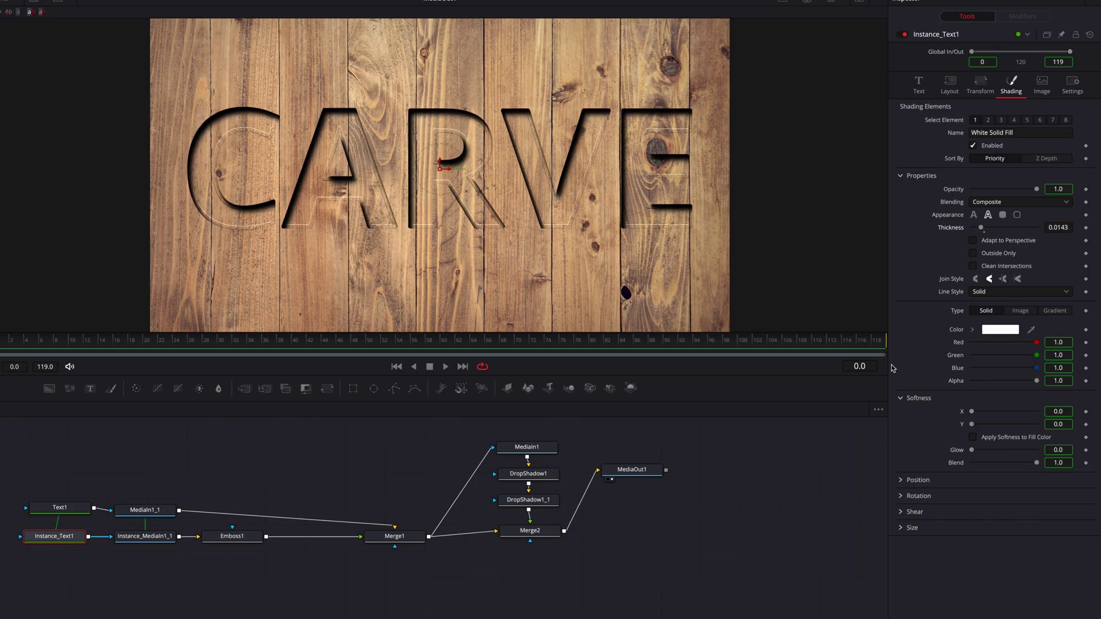
Insert a Brightness/Contrast between MediaIn1_1 and Merge1 with gain 0.92, lift 0.031, gamma 0.924 and contrast 0.442
left_click_drag(199, 389, 285, 508)
left_click_drag(232, 543, 226, 539)
left_click_drag(145, 510, 146, 505)
left_click_drag(288, 508, 288, 502)
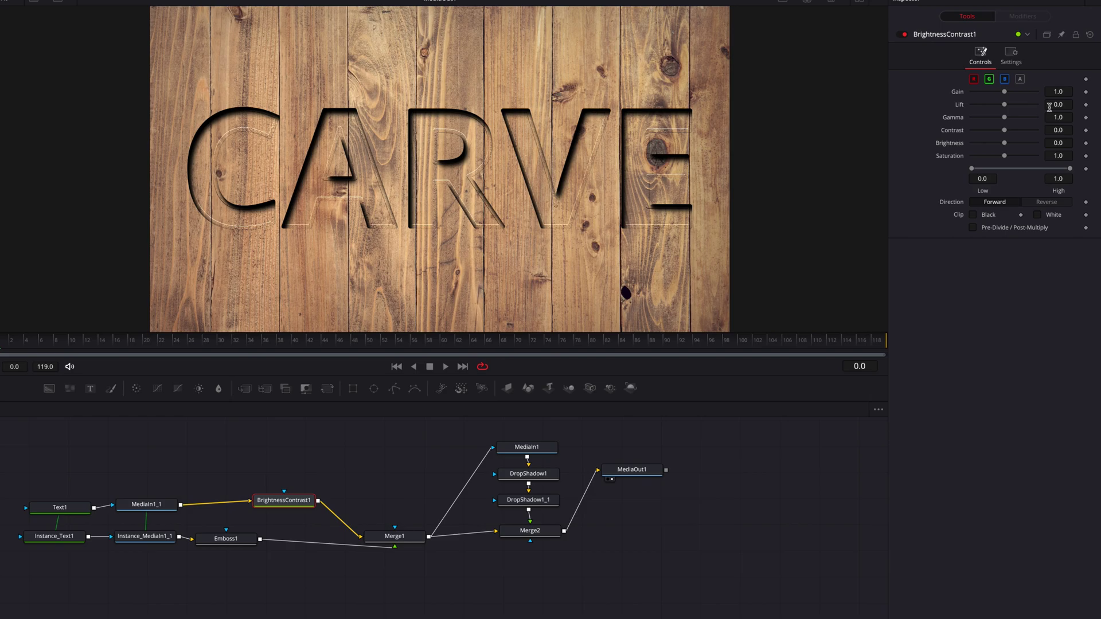
left_click_drag(1067, 94, 1067, 118)
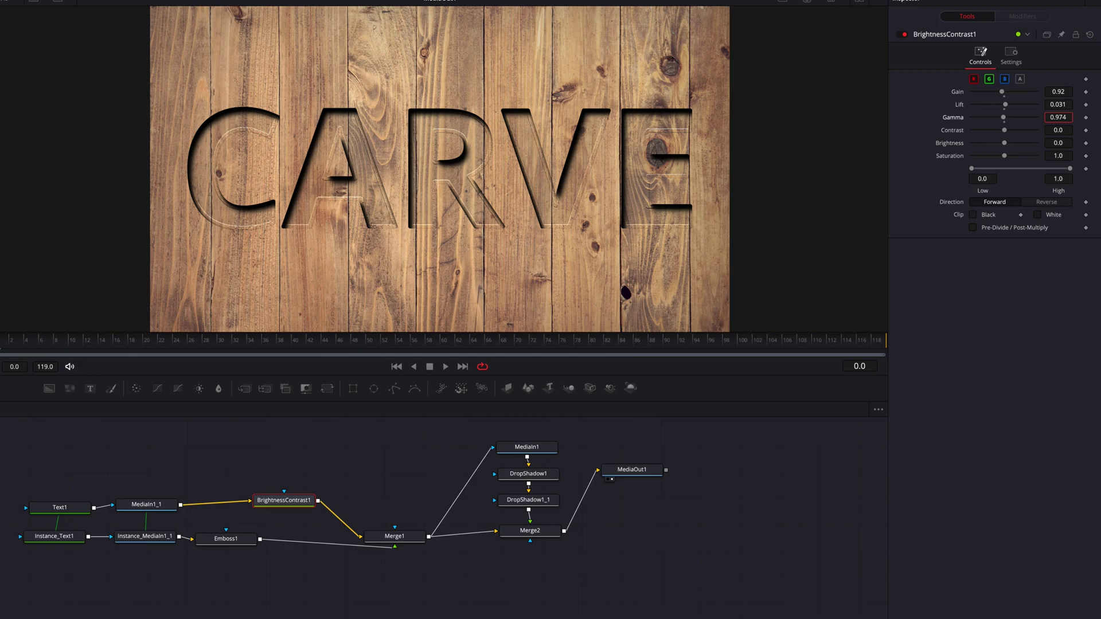
left_click_drag(1065, 129, 1054, 131)
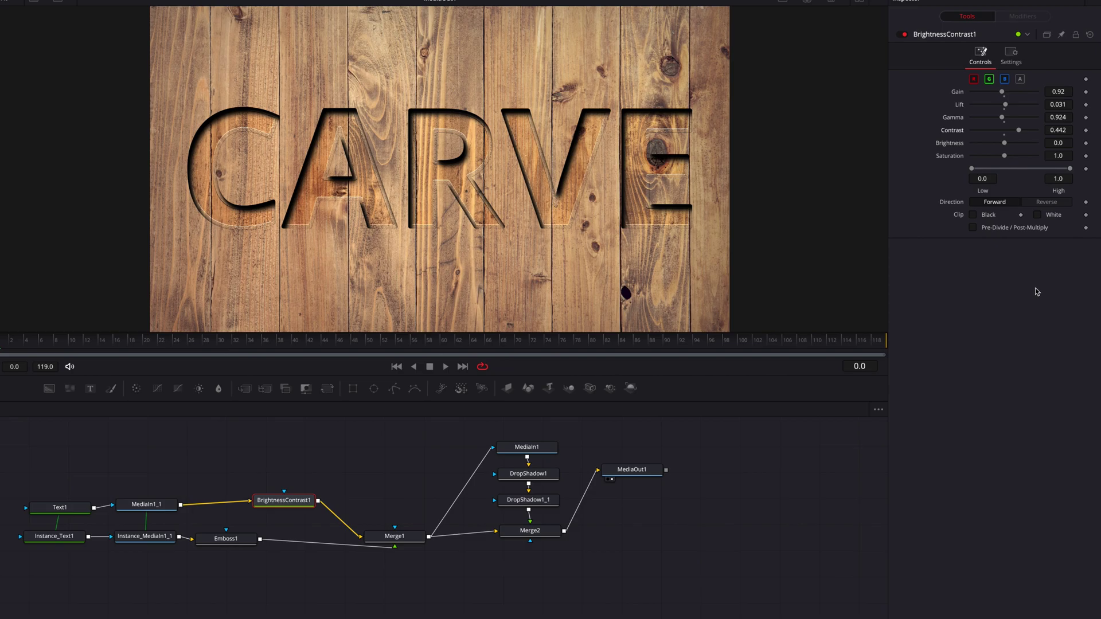
Insert a second Brightness/Contrast between Emboss1 and Merge1 and adjust its gain and other levels to darken the embossed wood
left_click_drag(208, 409, 304, 542)
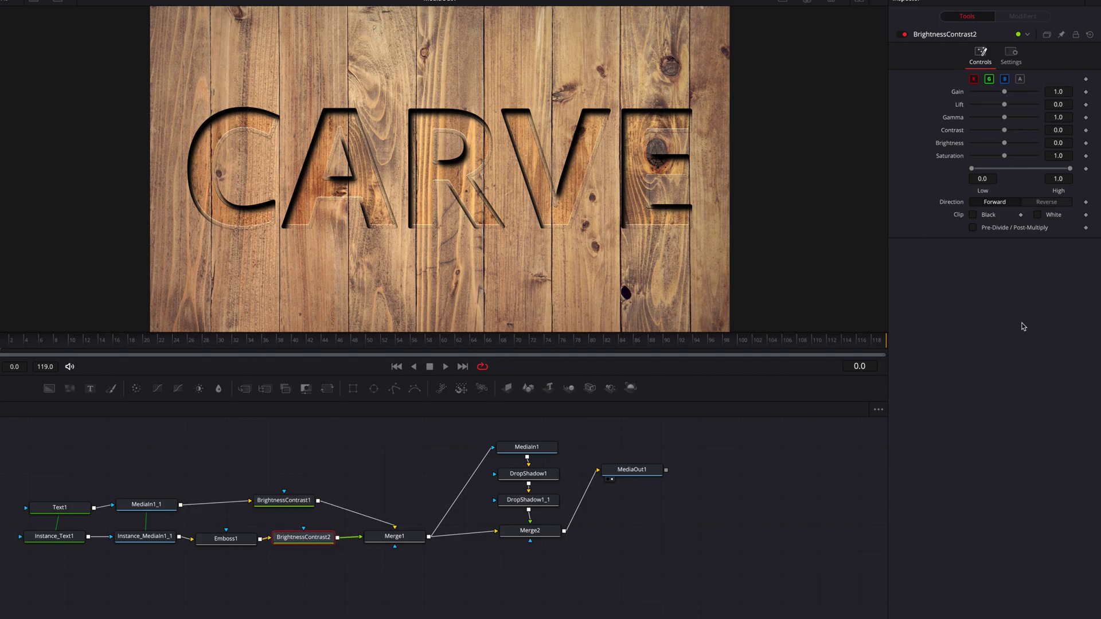
left_click_drag(1064, 92, 1057, 92)
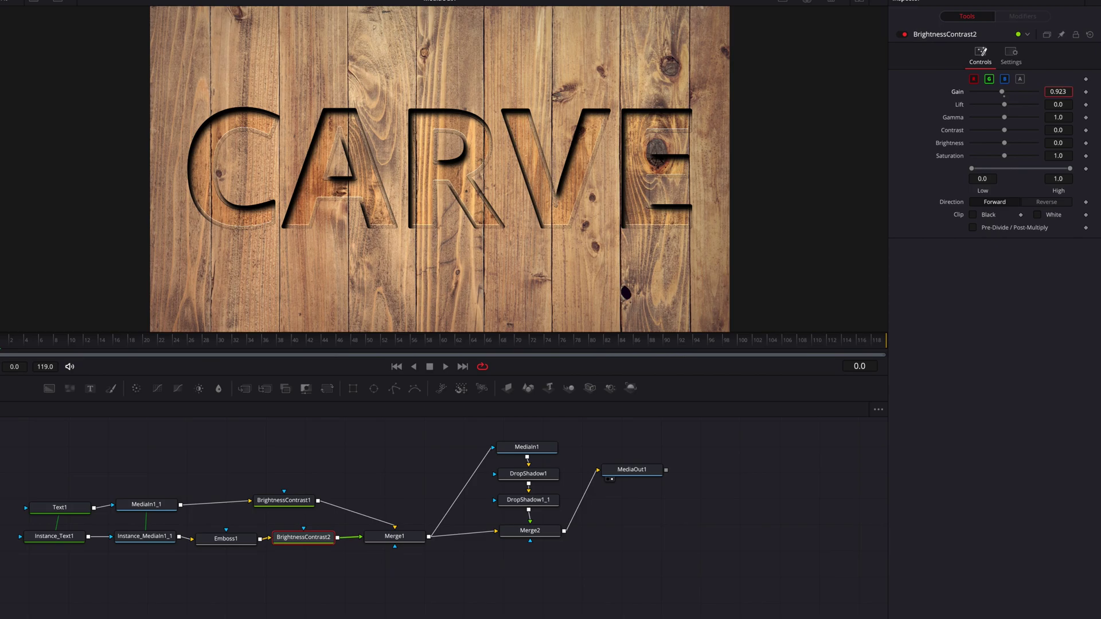
left_click_drag(1057, 92, 1060, 143)
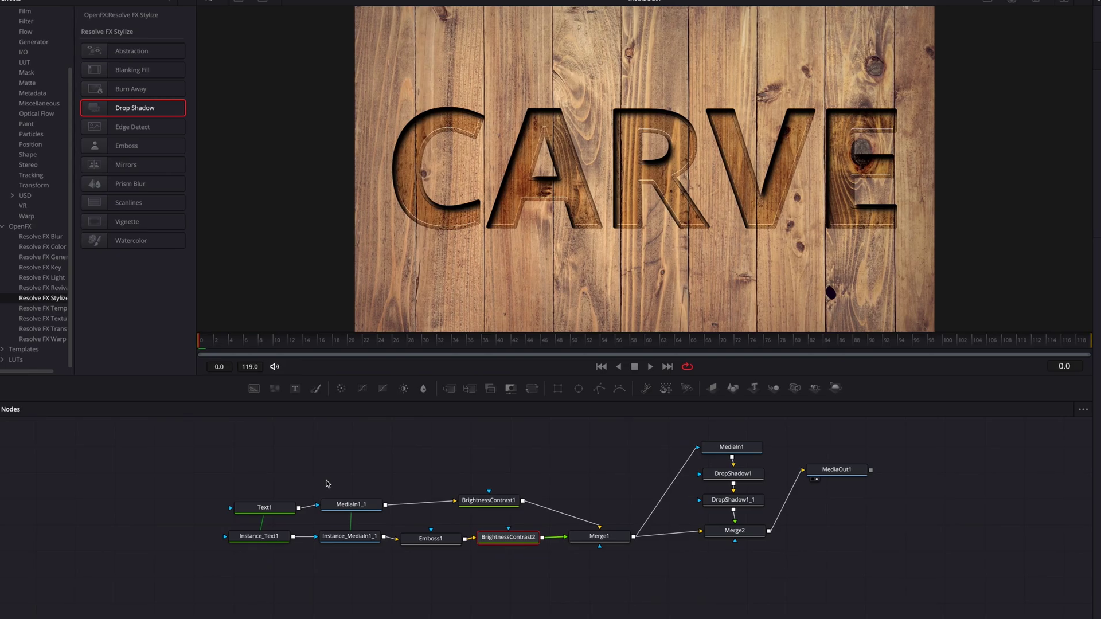
Make room before Merge1 and insert a Drop Shadow between BrightnessContrast2 and Merge1
left_click_drag(262, 449, 537, 544)
left_click_drag(489, 541, 456, 538)
left_click_drag(582, 545, 607, 542)
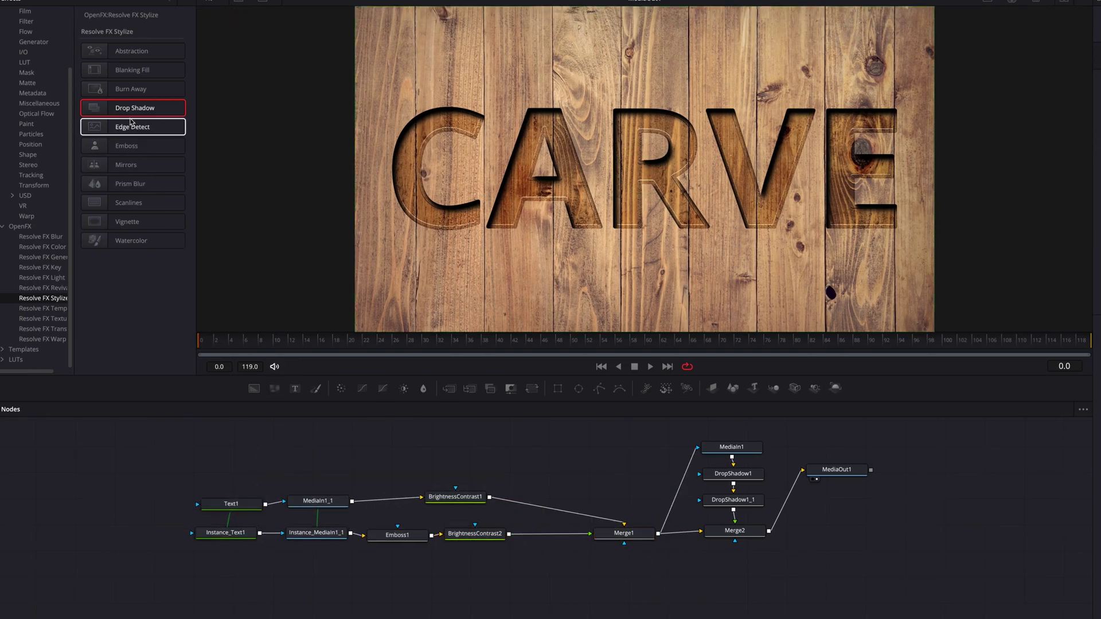
left_click_drag(134, 111, 555, 539)
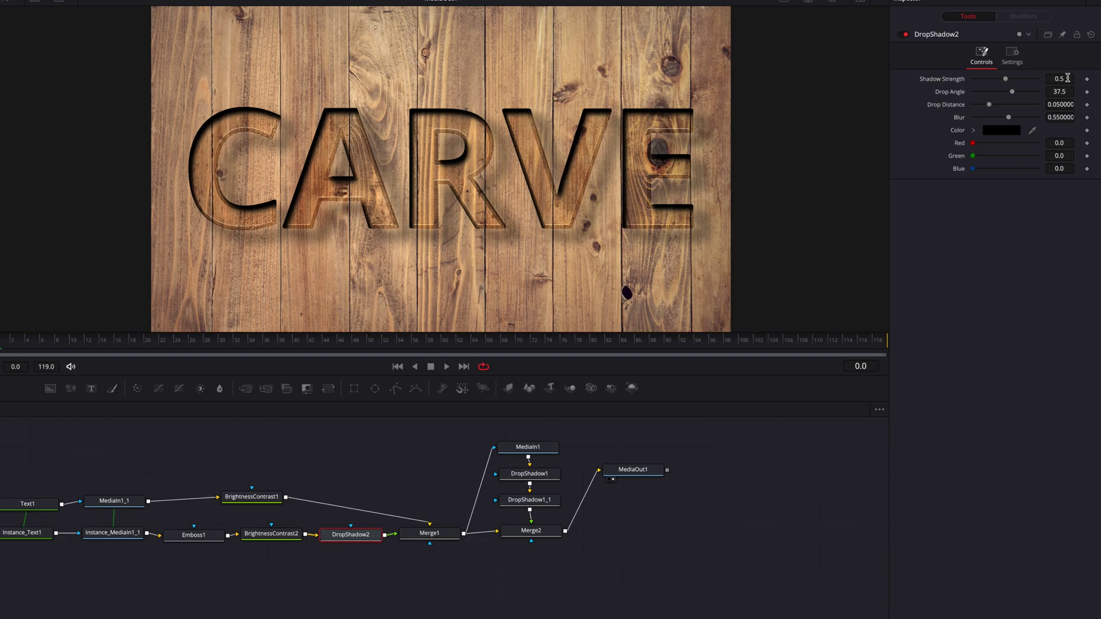
Set DropShadow2's strength to 1.0, drop distance to 0.005, blur to 0.111 and drop angle to 12.9, and compare the result with it disabled
left_click_drag(1068, 78, 1032, 117)
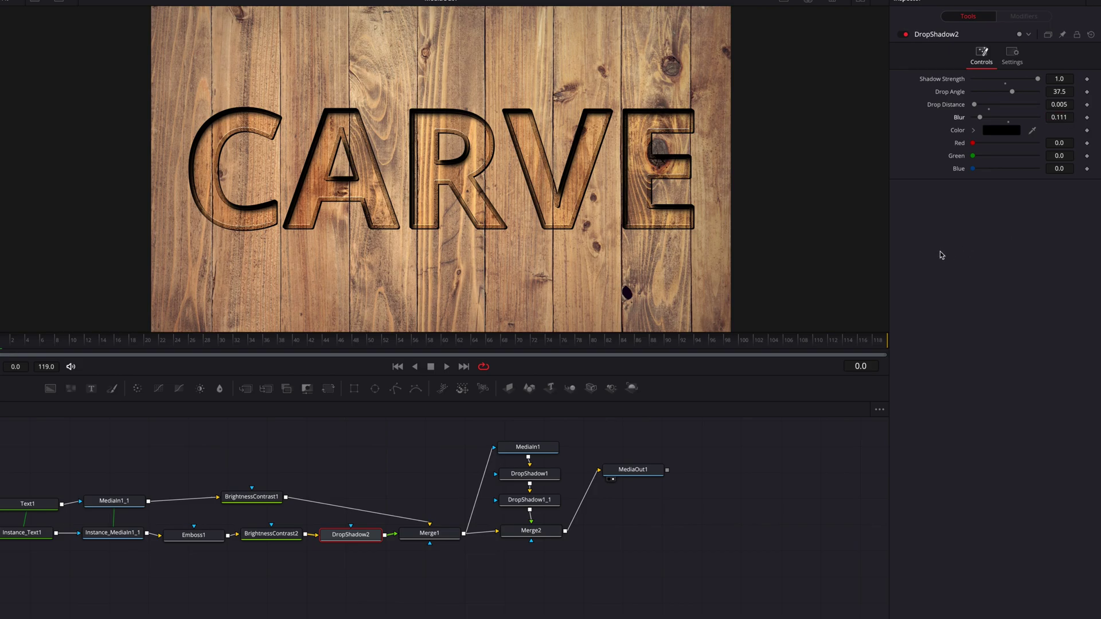
left_click_drag(1059, 92, 1045, 92)
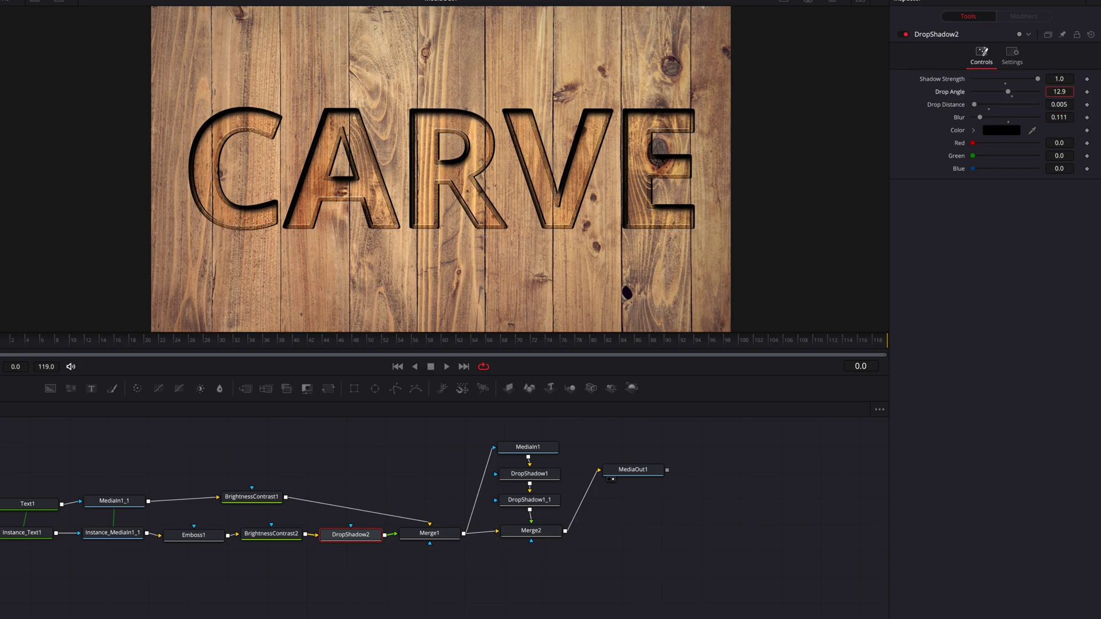
left_click(903, 35)
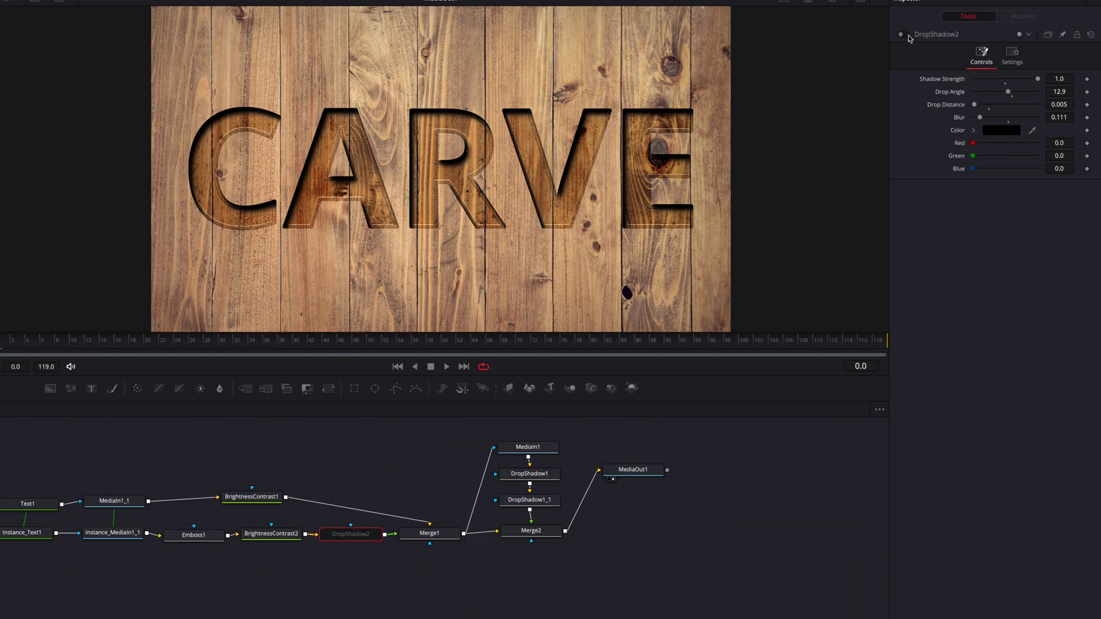
left_click(909, 36)
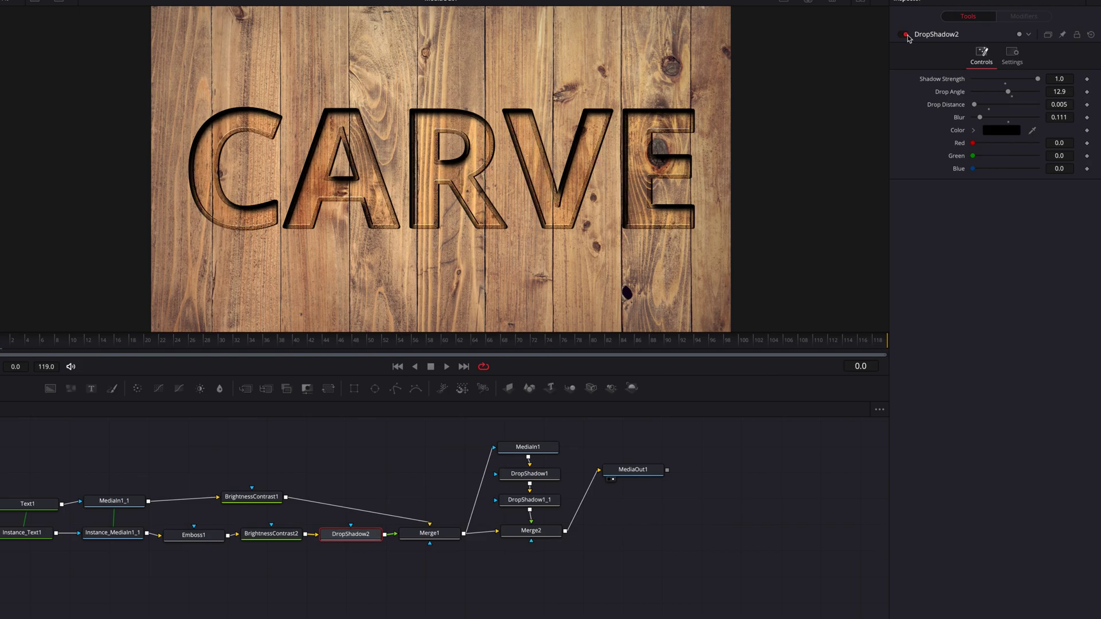
left_click(903, 35)
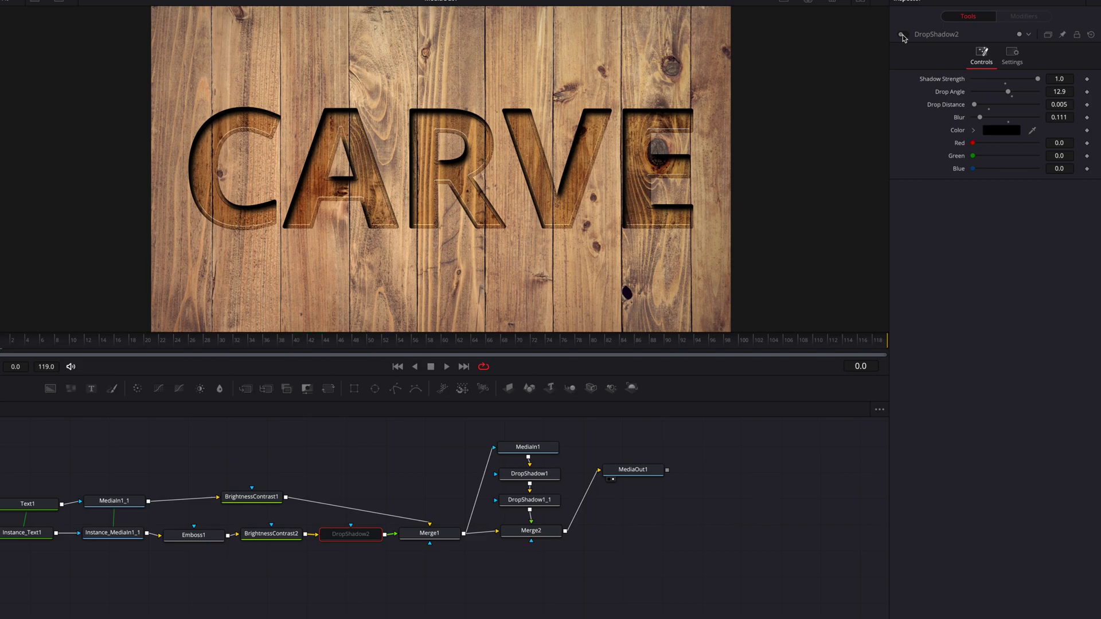
left_click(907, 35)
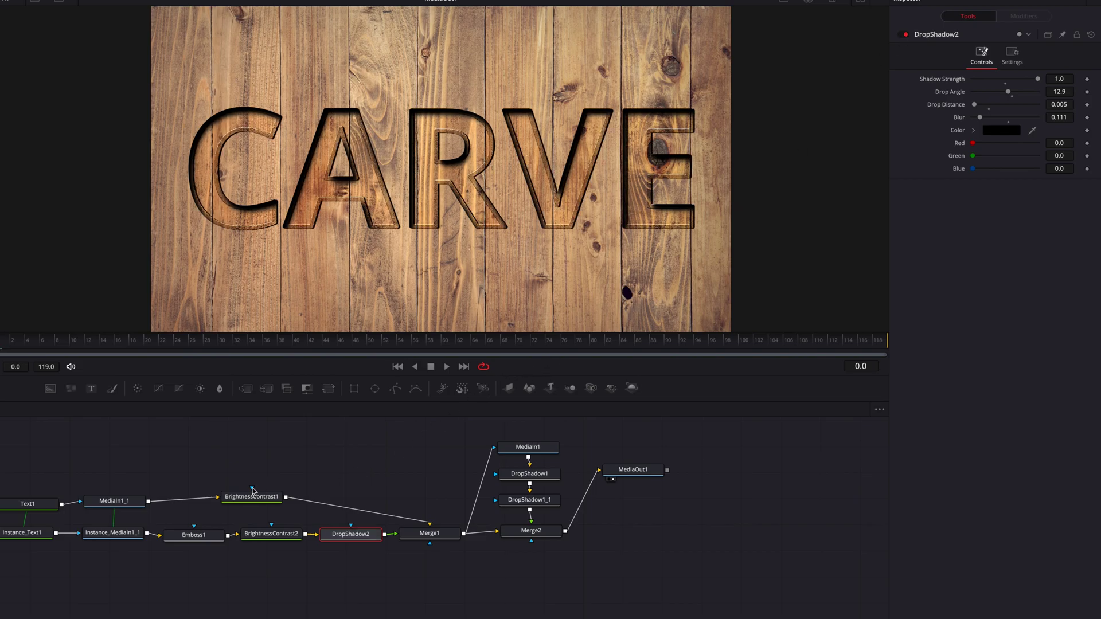
Connect the MediaIn1_1 output as DropShadow2's effect mask and check the finished composite on the Edit page
left_click_drag(148, 501, 353, 530)
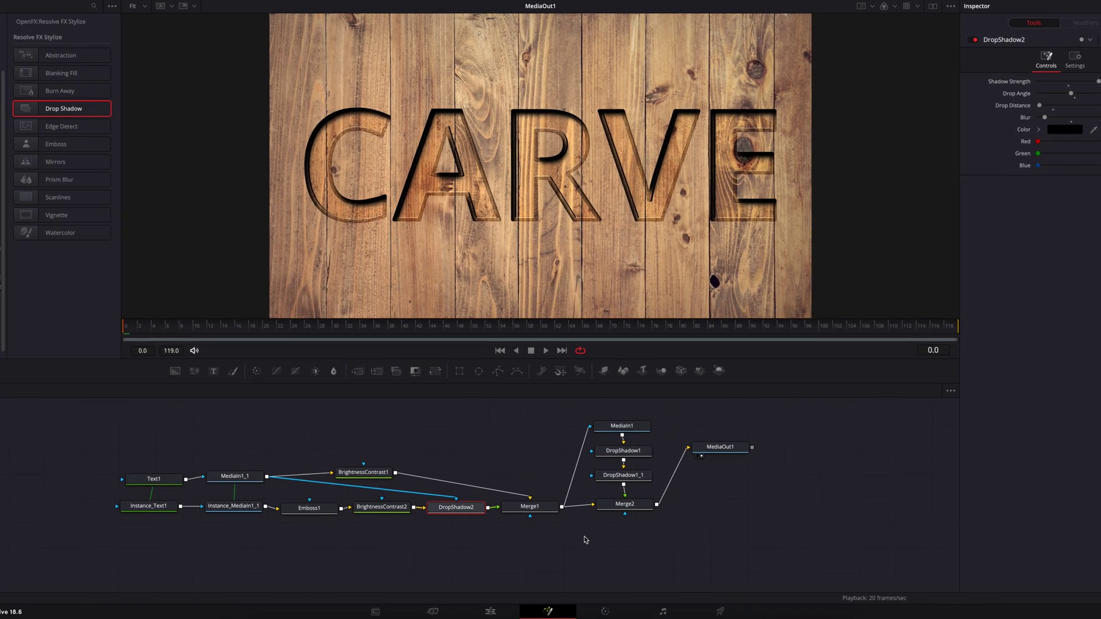
scroll(535, 146, "up", 4)
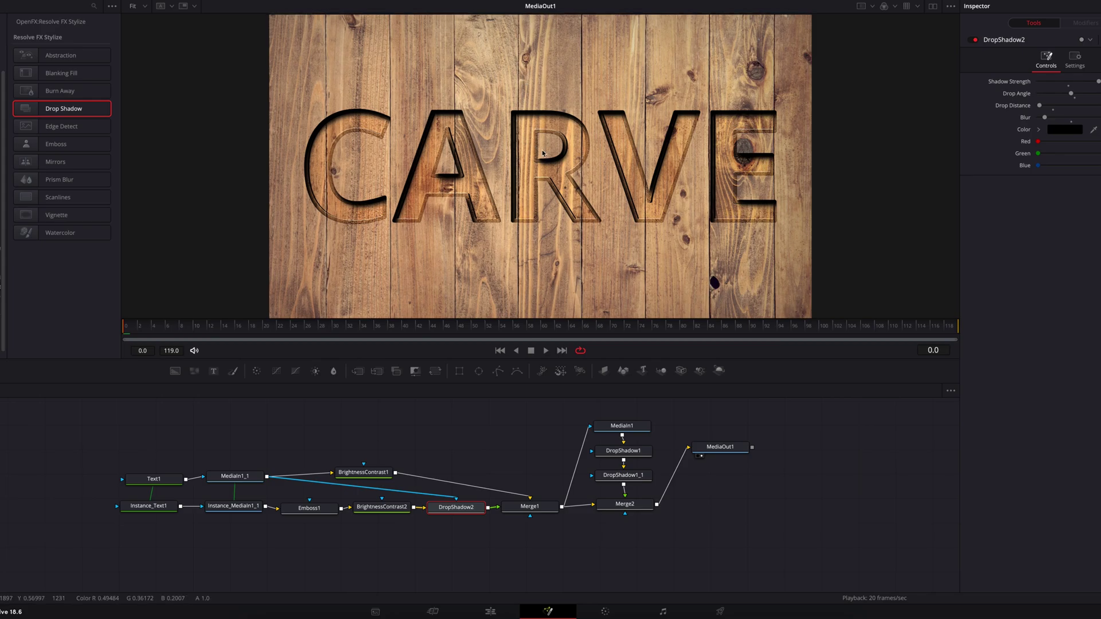
scroll(548, 151, "down", 1)
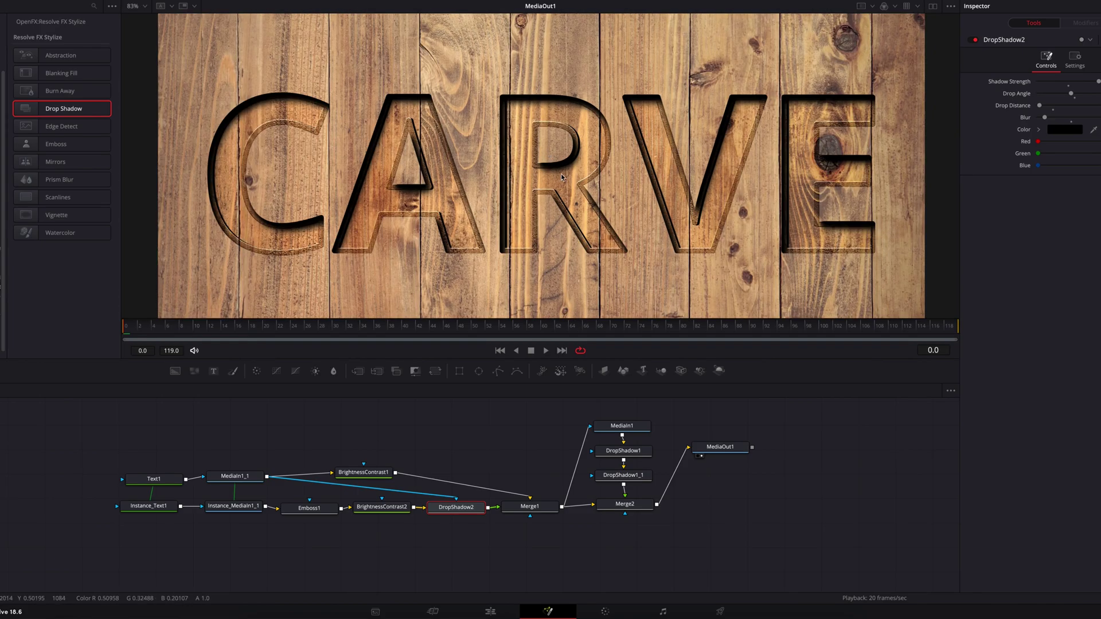
mouse_move(640, 202)
left_mouse_down()
mouse_move(590, 198)
mouse_move(628, 205)
left_mouse_up()
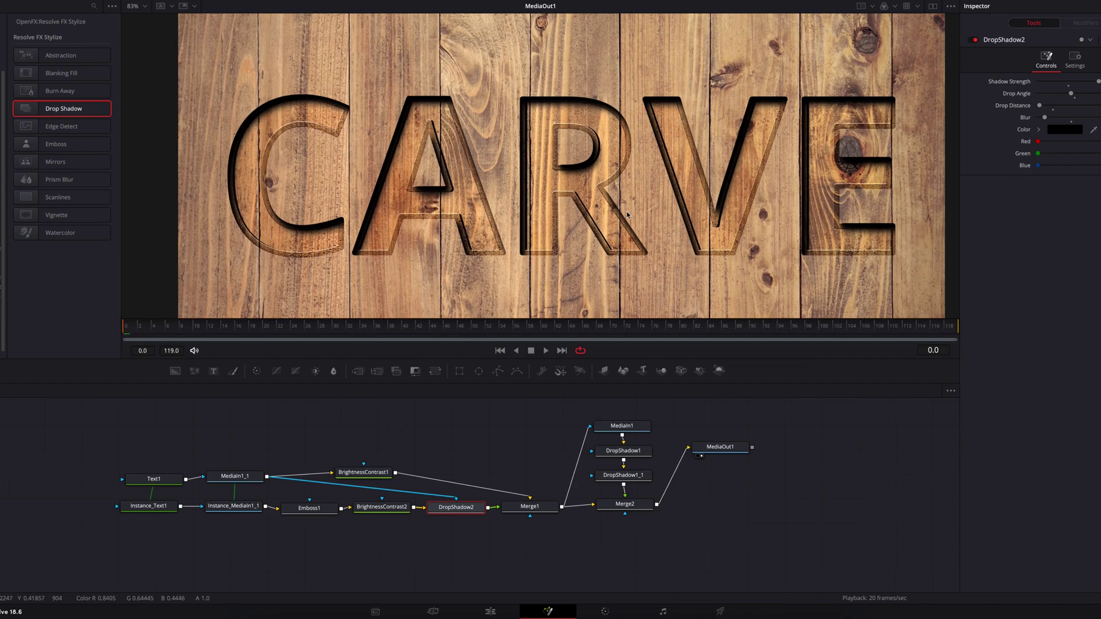
key("ctrl+f")
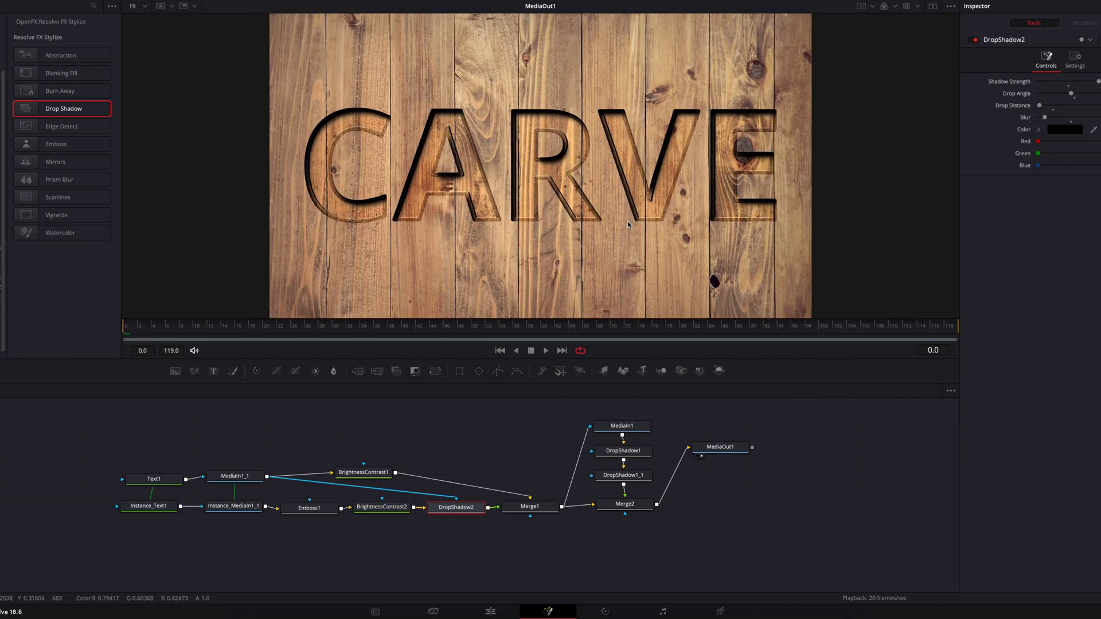
left_click(490, 612)
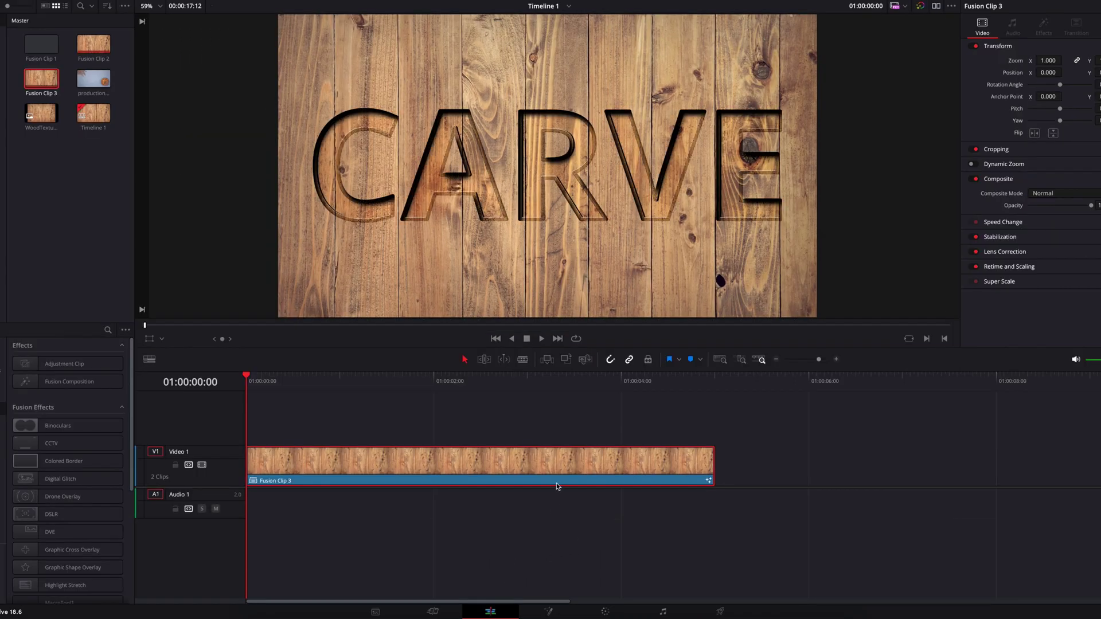